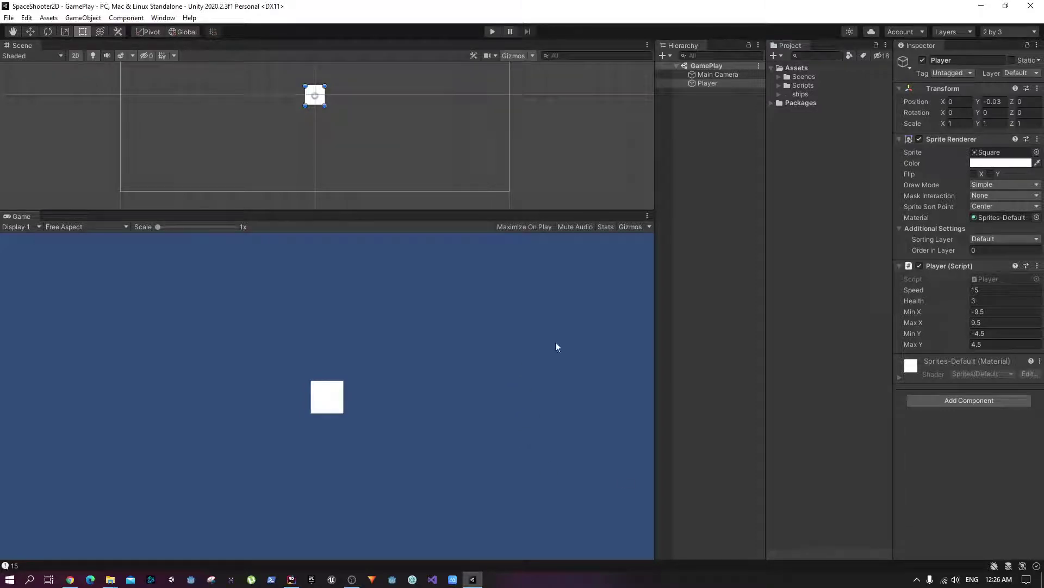
Select the ships texture and enlarge its preview to examine the ship sprites on the sheet
click(804, 96)
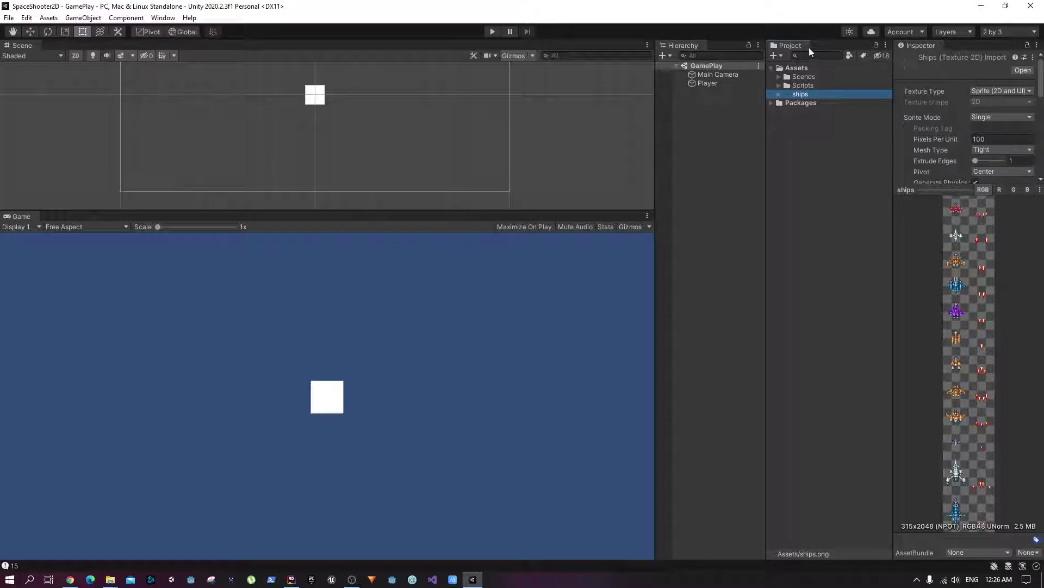
drag(934, 184, 1004, 534)
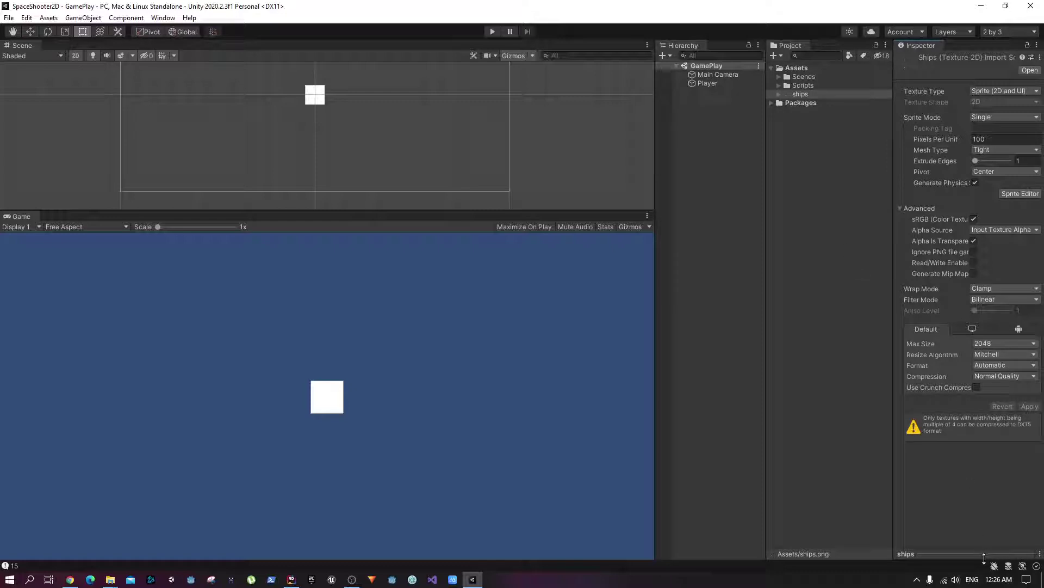
drag(984, 559, 983, 126)
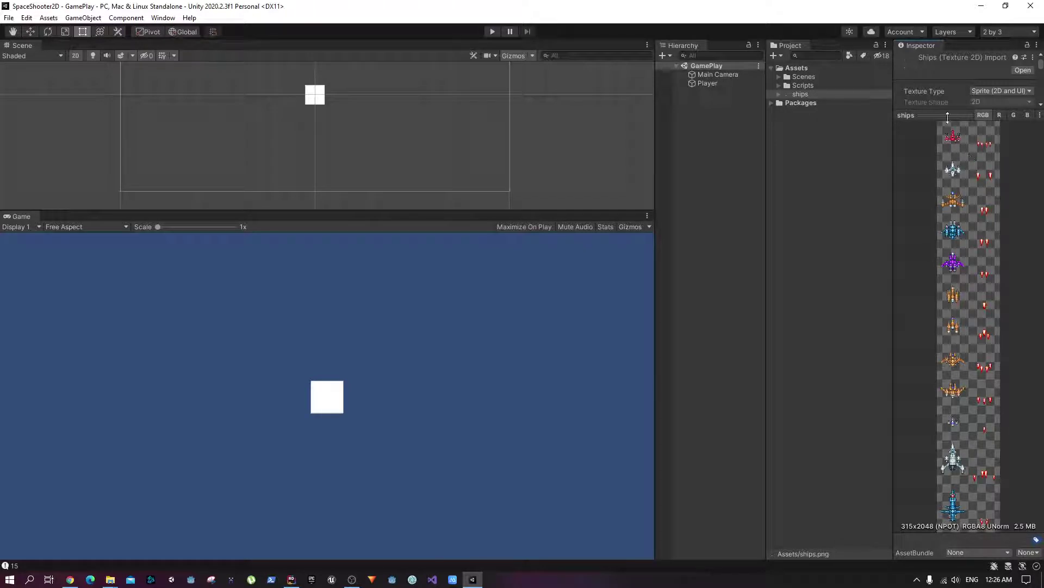
drag(948, 116, 928, 531)
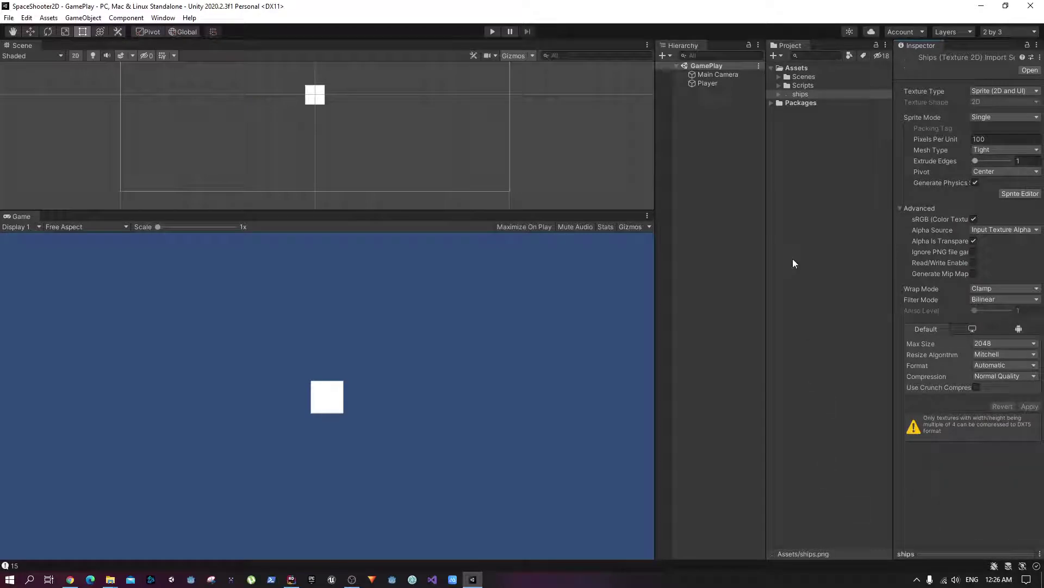
Choose Sprite (2D and UI) as the Texture Type of the ships texture
click(807, 94)
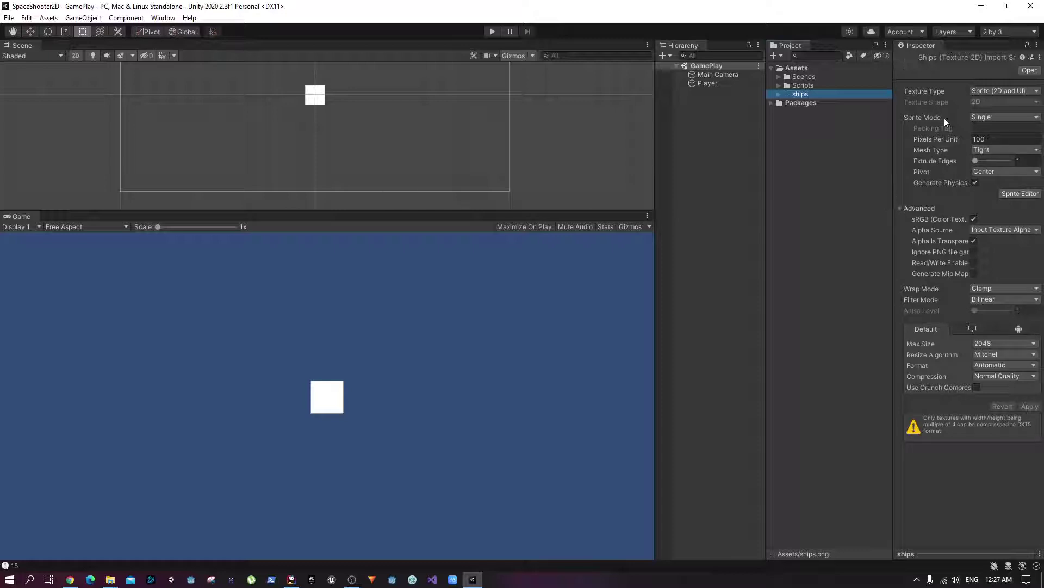
click(981, 90)
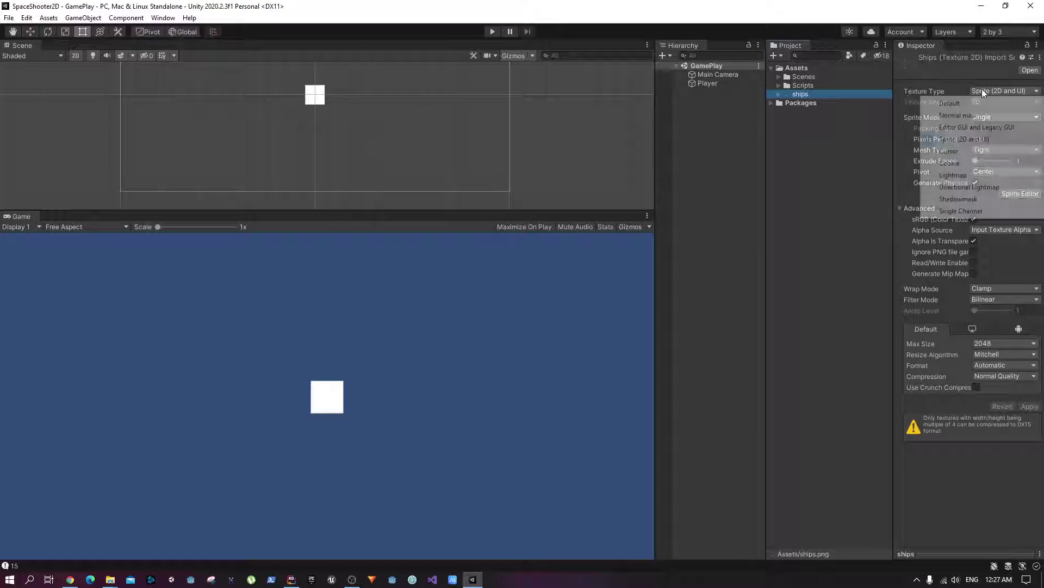
click(978, 143)
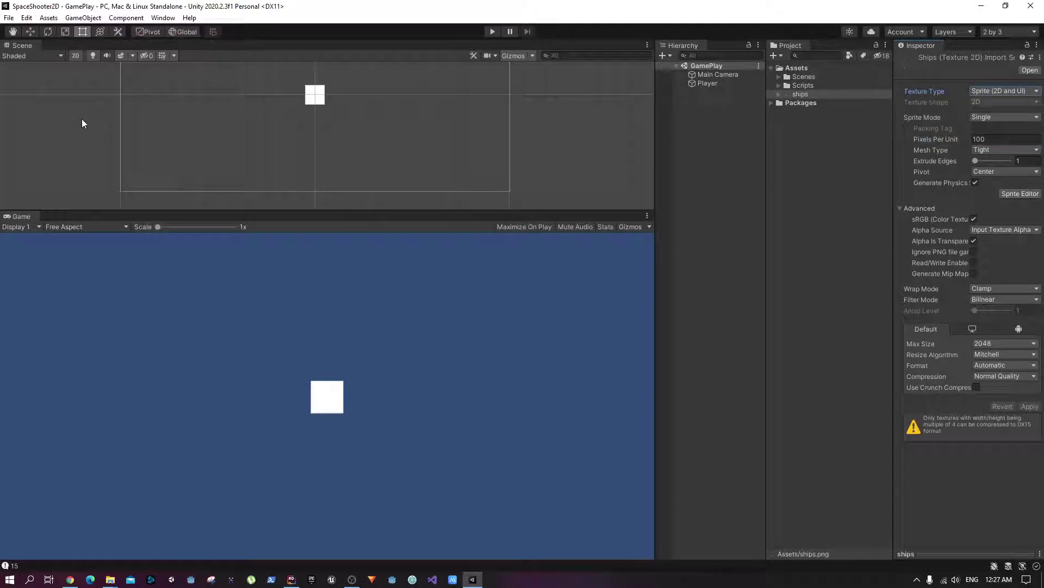
click(987, 90)
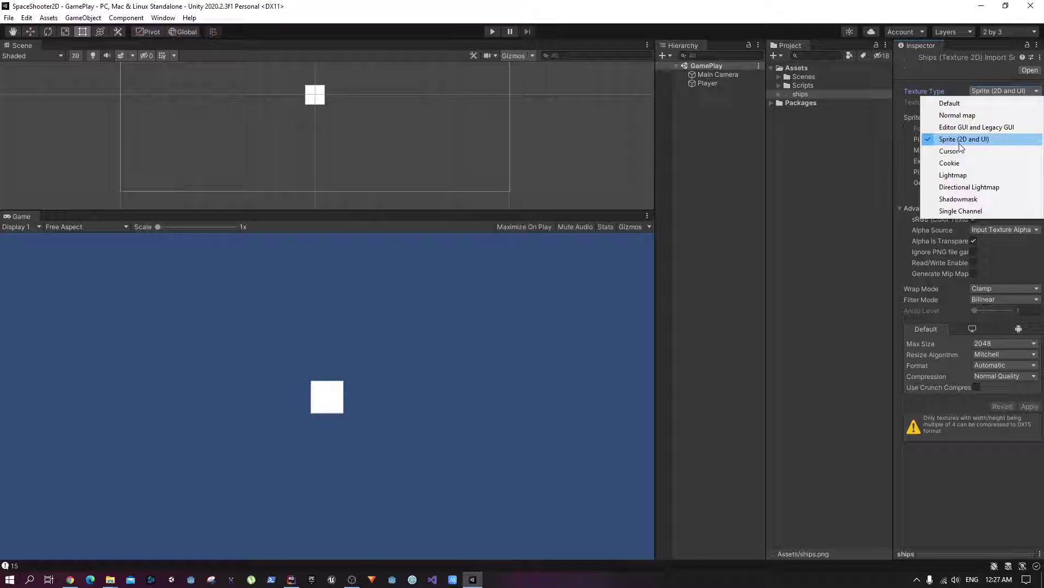
click(882, 181)
click(820, 86)
click(819, 96)
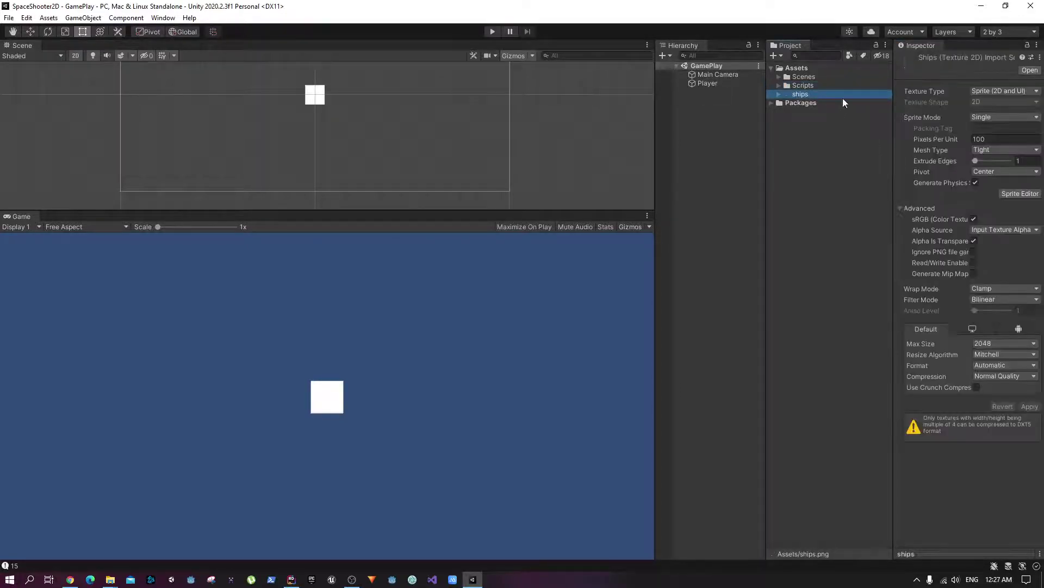
click(986, 91)
click(979, 138)
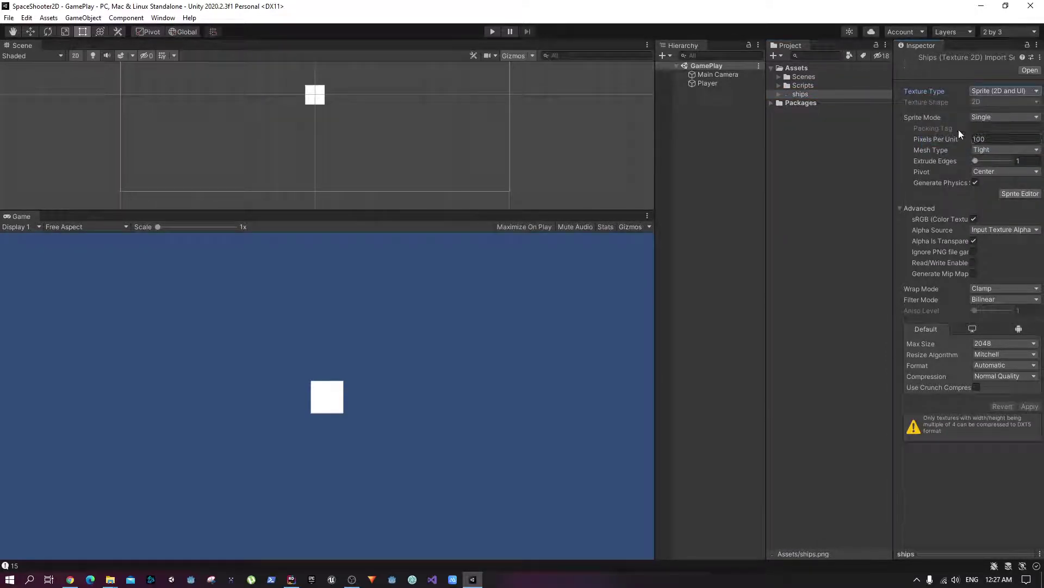
Expand the ships asset in the project and set its Sprite Mode to Multiple
click(983, 115)
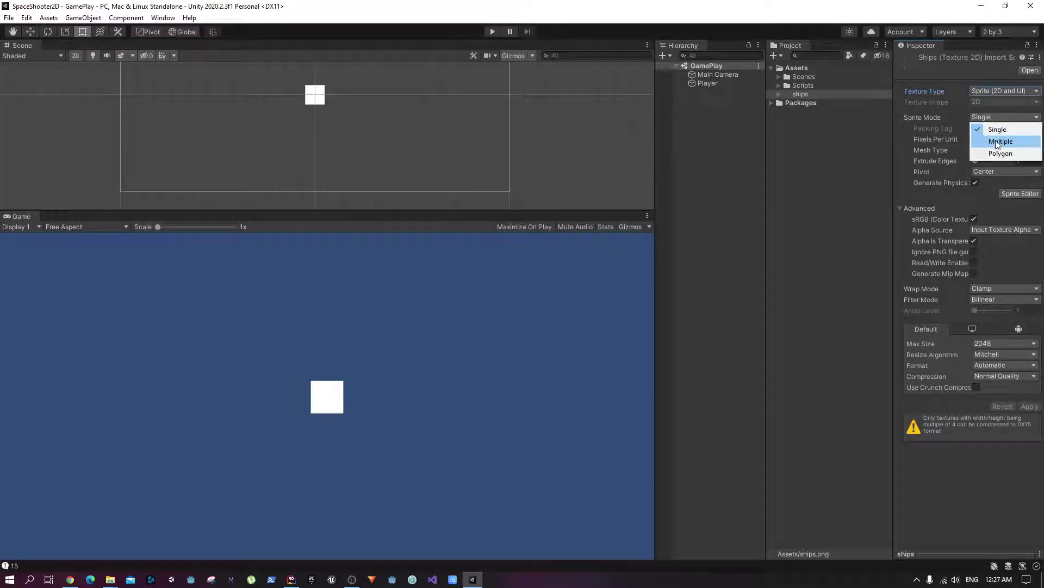
click(859, 181)
click(795, 96)
click(779, 95)
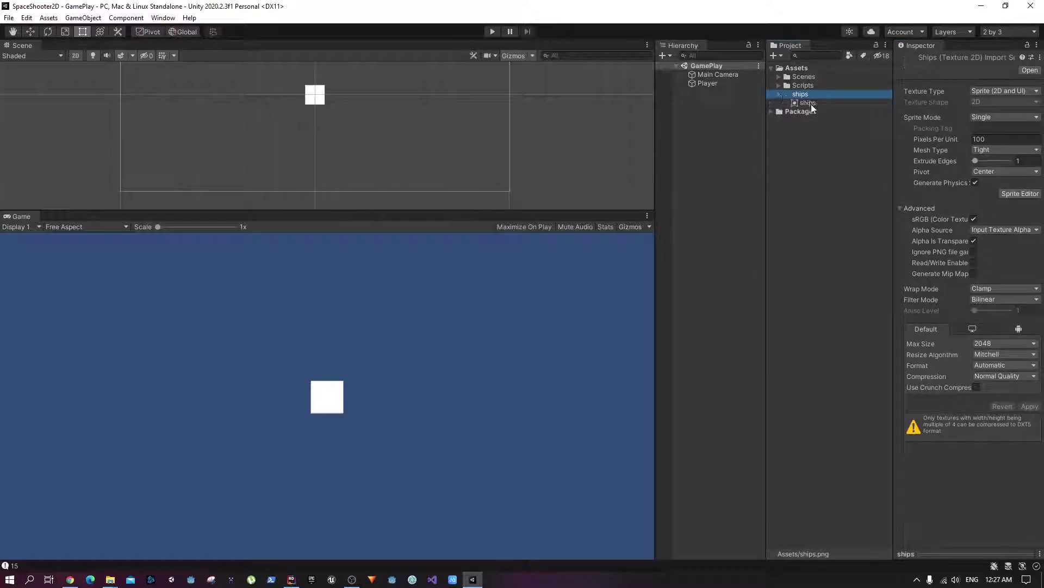
click(1001, 117)
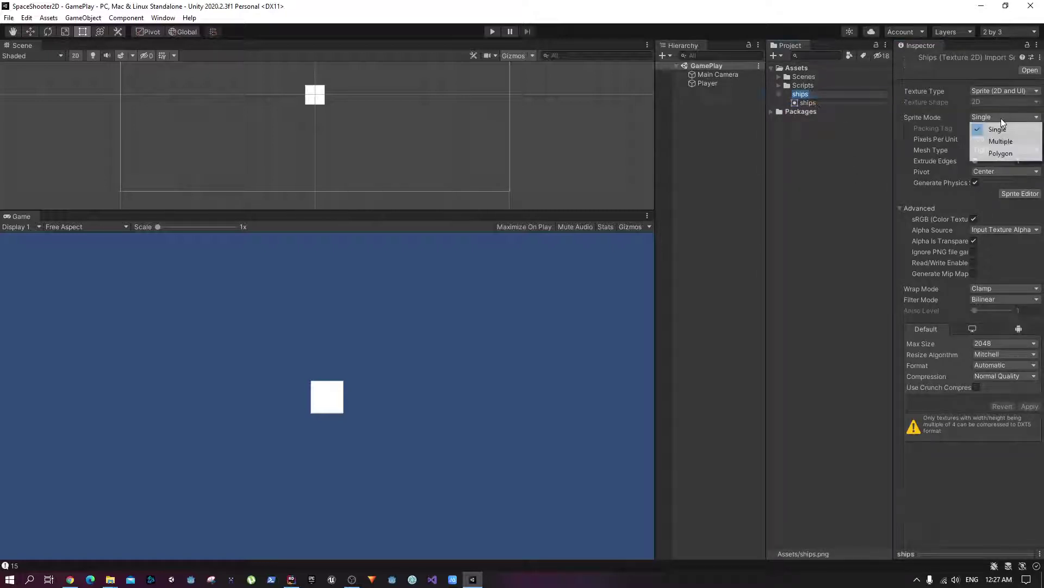
click(999, 142)
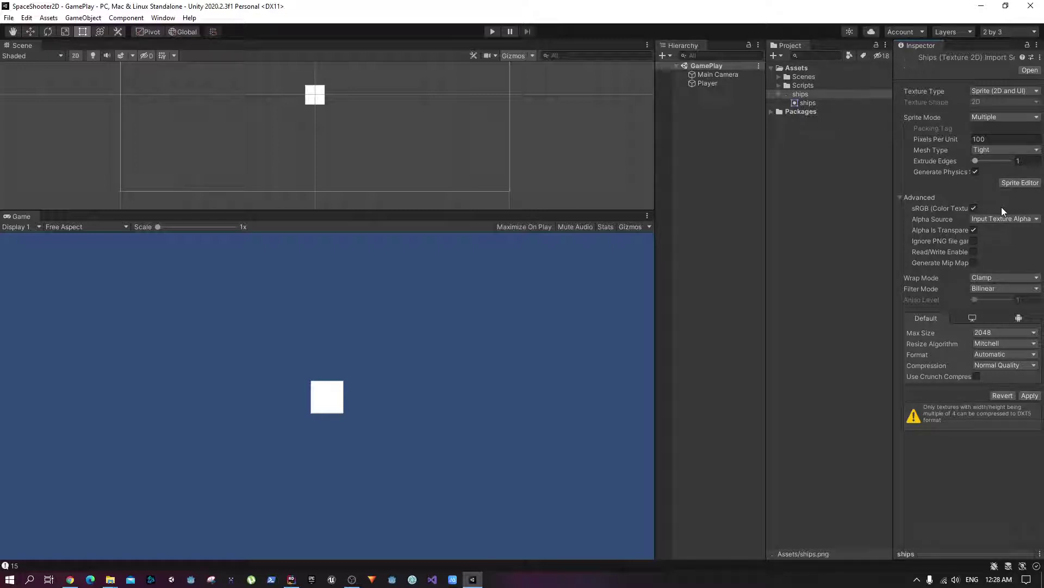
Choose the Tight mesh type at 100 pixels per unit, apply the import settings and open the ships sheet for sprite editing
click(1002, 140)
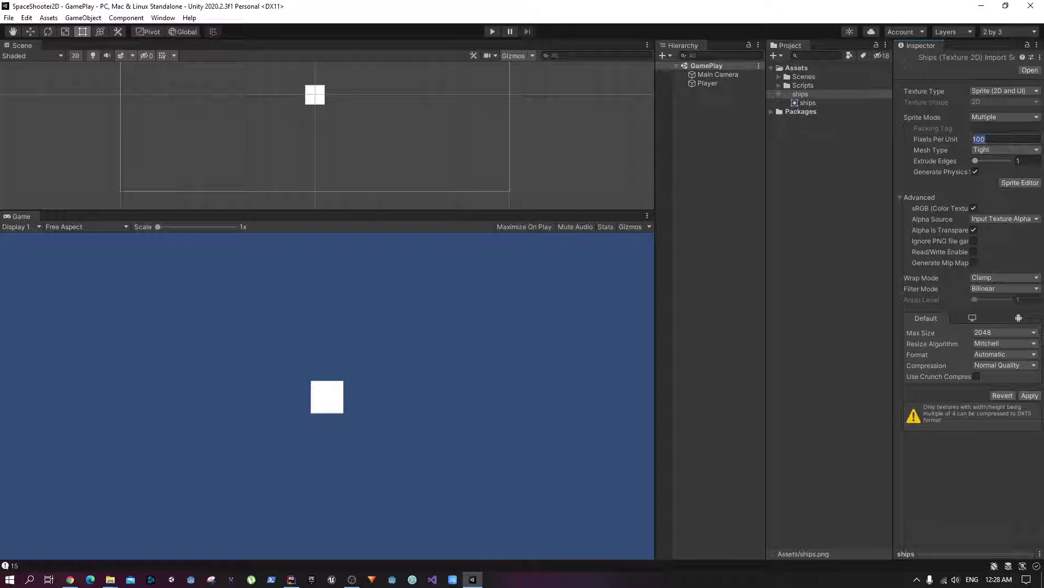
click(988, 139)
click(1003, 150)
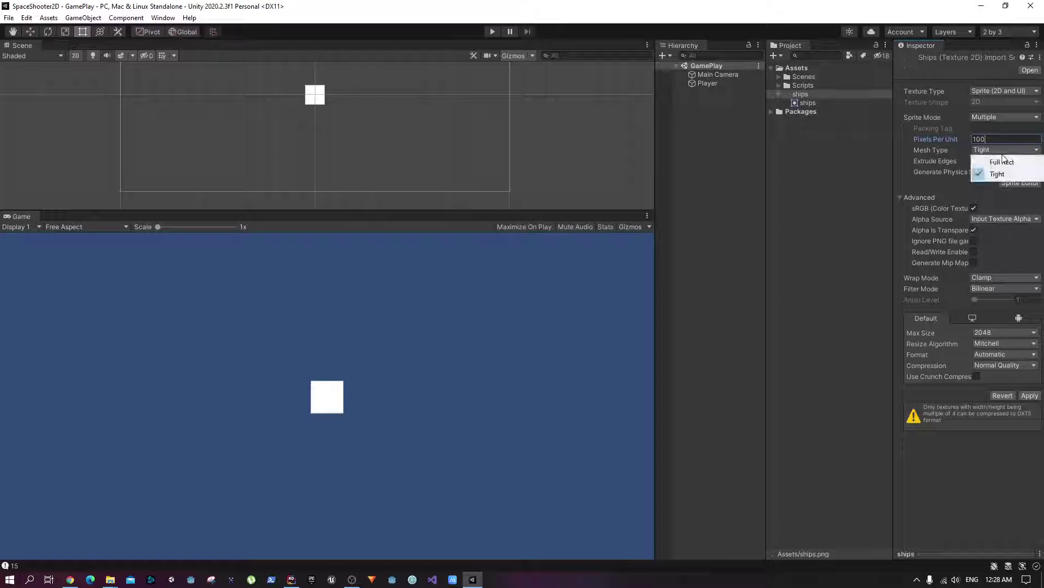
click(999, 174)
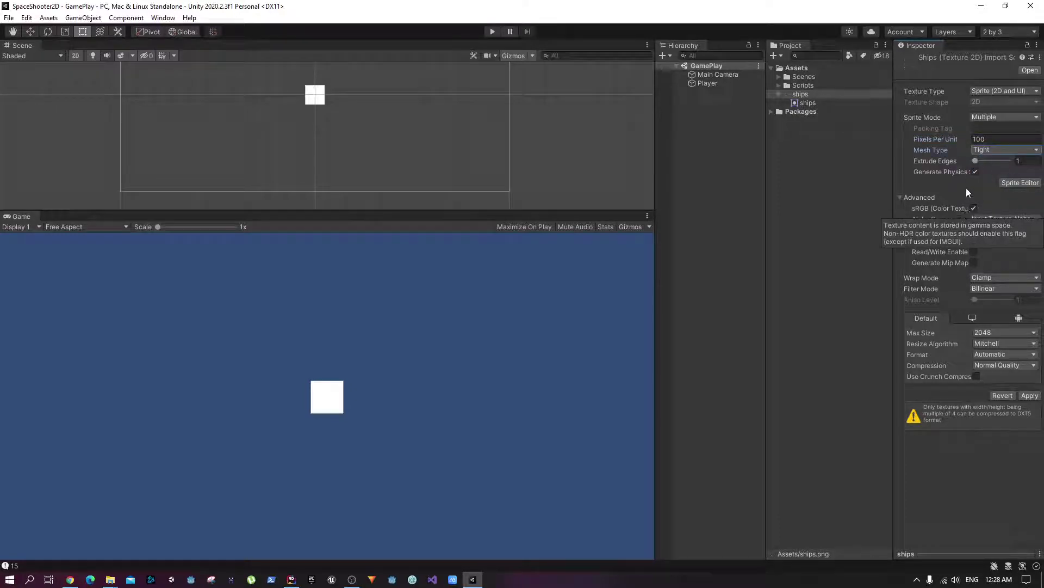
click(1015, 185)
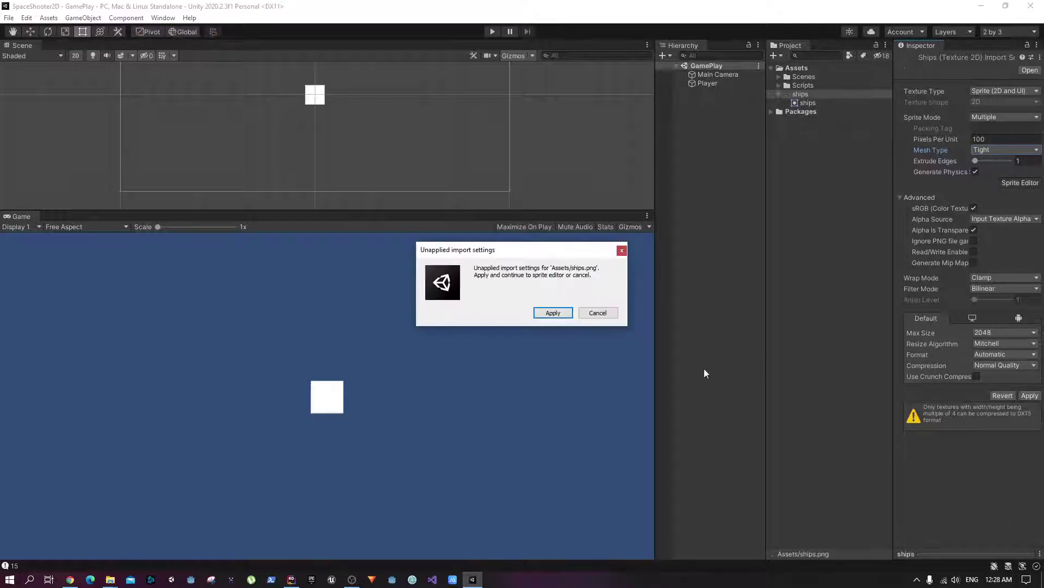
click(559, 314)
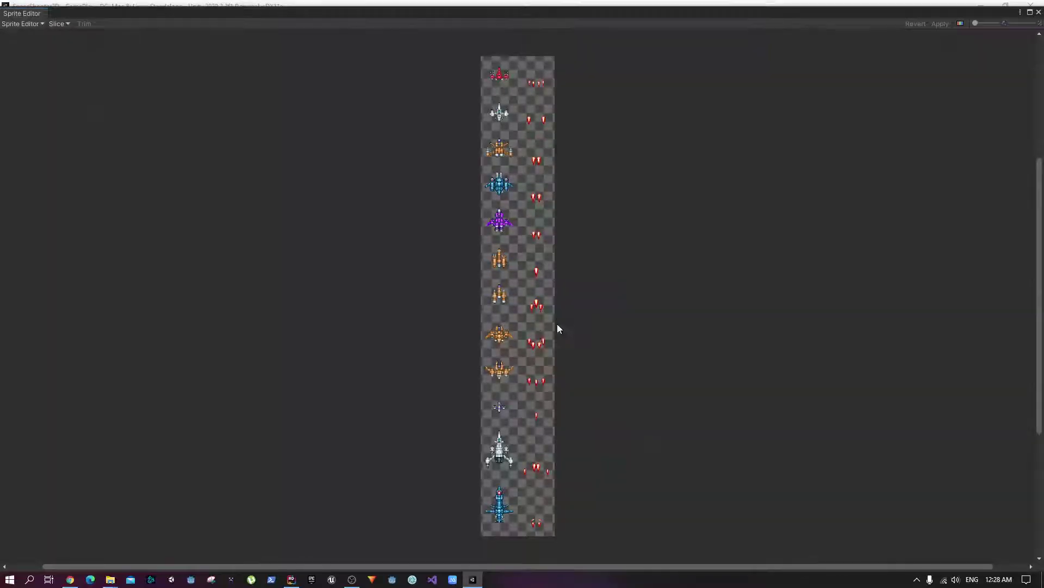
Examine the ships and their exhaust flames in the upper part of the sprite sheet
scroll(492, 65, up, 10)
scroll(582, 163, down, 6)
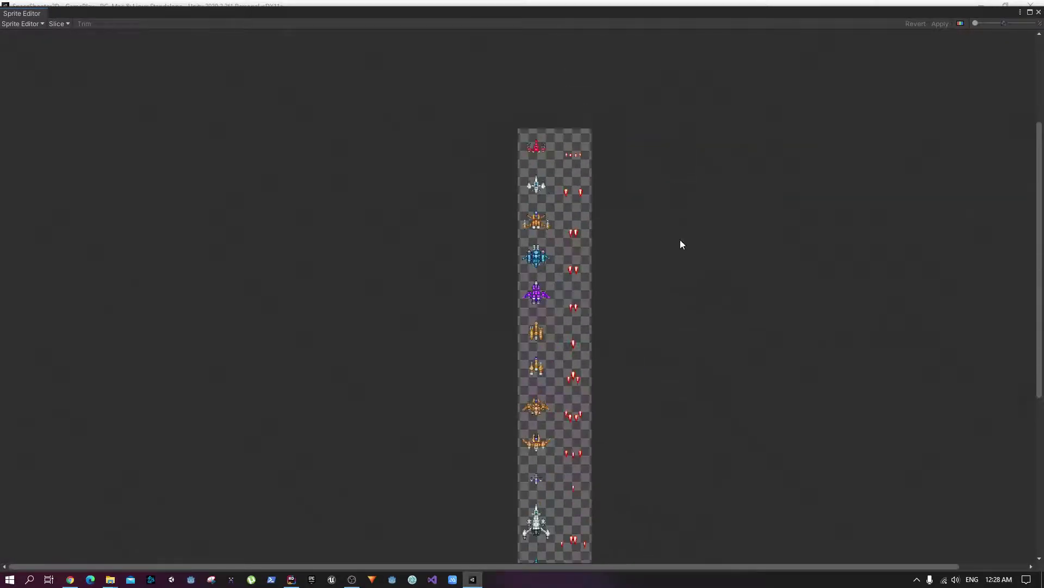
scroll(592, 355, up, 2)
scroll(550, 246, up, 2)
scroll(550, 244, down, 5)
scroll(547, 243, up, 4)
scroll(547, 246, up, 2)
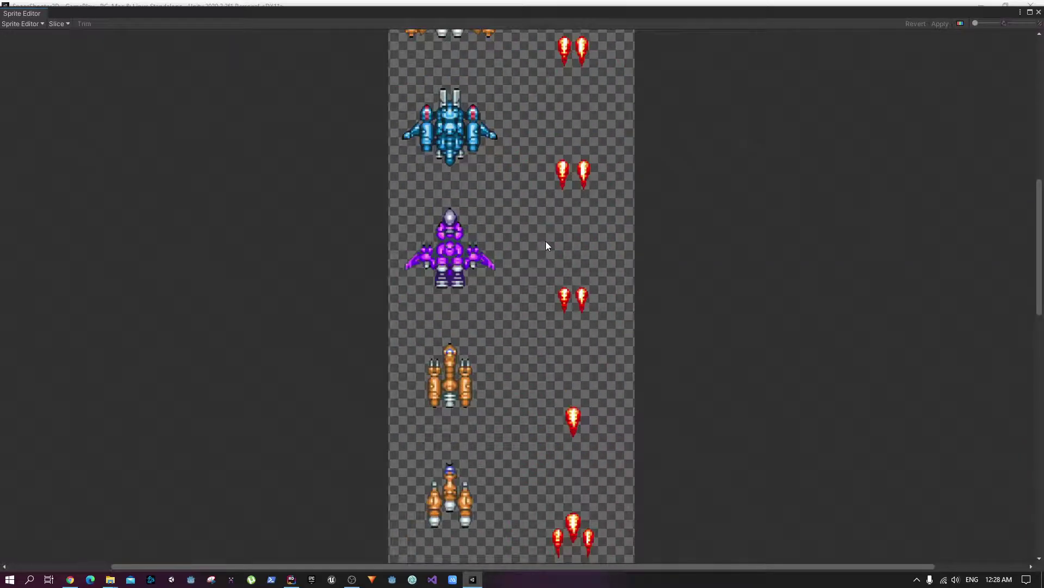
middle_drag(525, 137, 578, 467)
scroll(537, 259, up, 1)
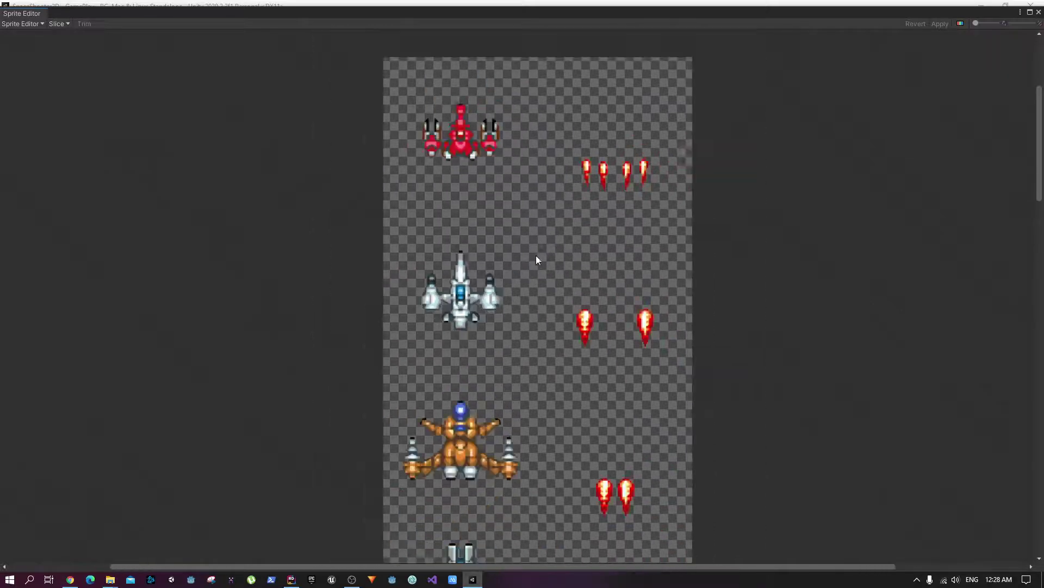
middle_drag(536, 259, 475, 240)
scroll(484, 253, down, 4)
scroll(506, 229, down, 1)
scroll(513, 181, up, 4)
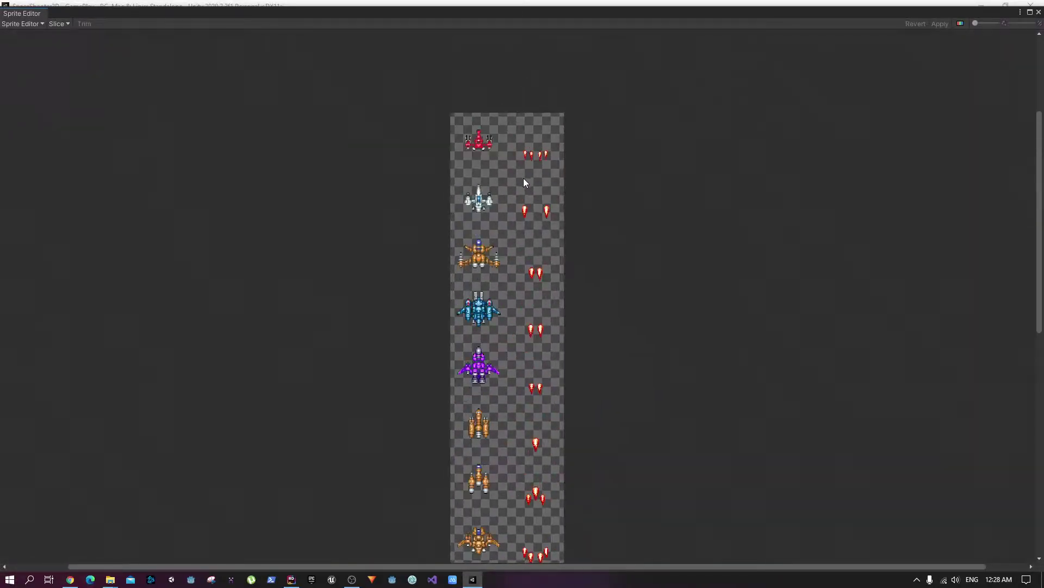
scroll(530, 174, up, 2)
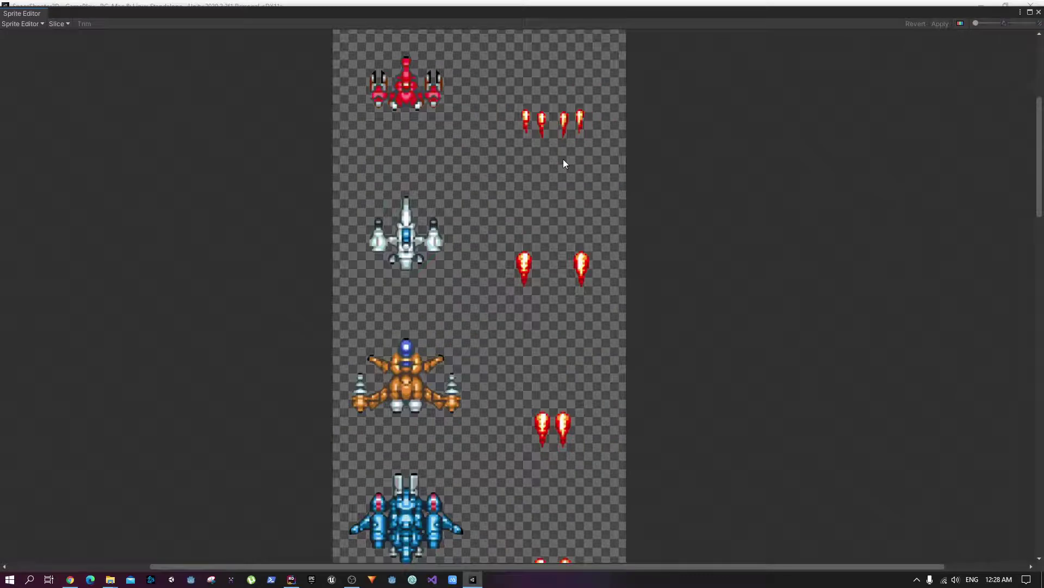
Draw a sprite rectangle of about 162 by 156 pixels around the red ship and trim it to the artwork
middle_drag(538, 81, 543, 138)
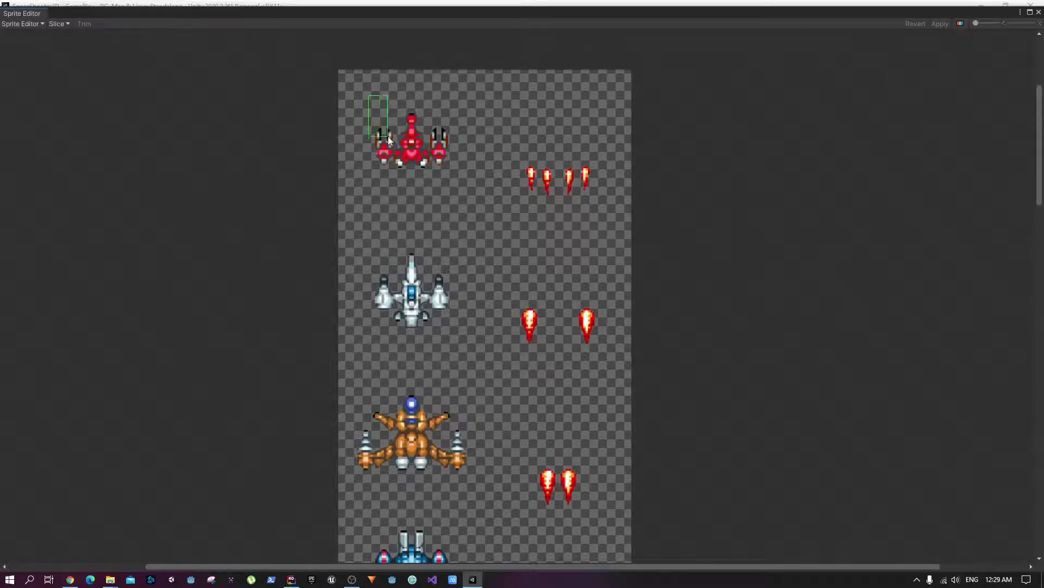
drag(389, 138, 461, 185)
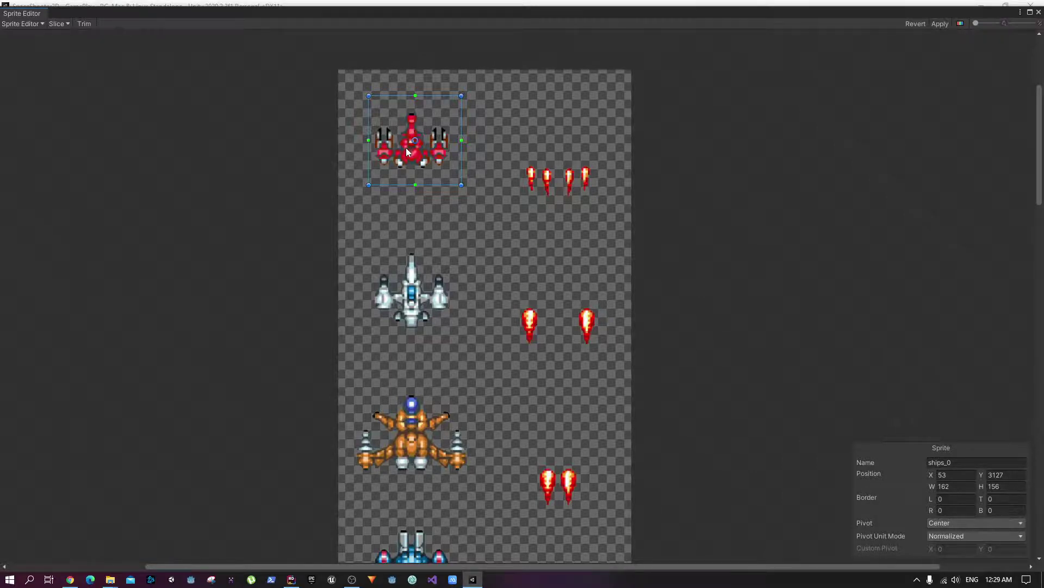
click(85, 25)
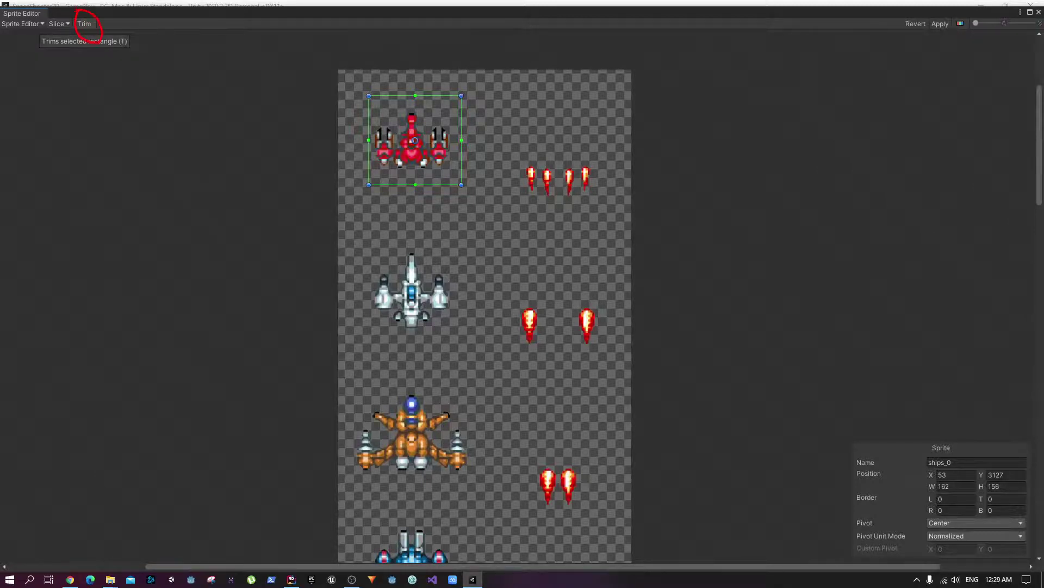
click(85, 23)
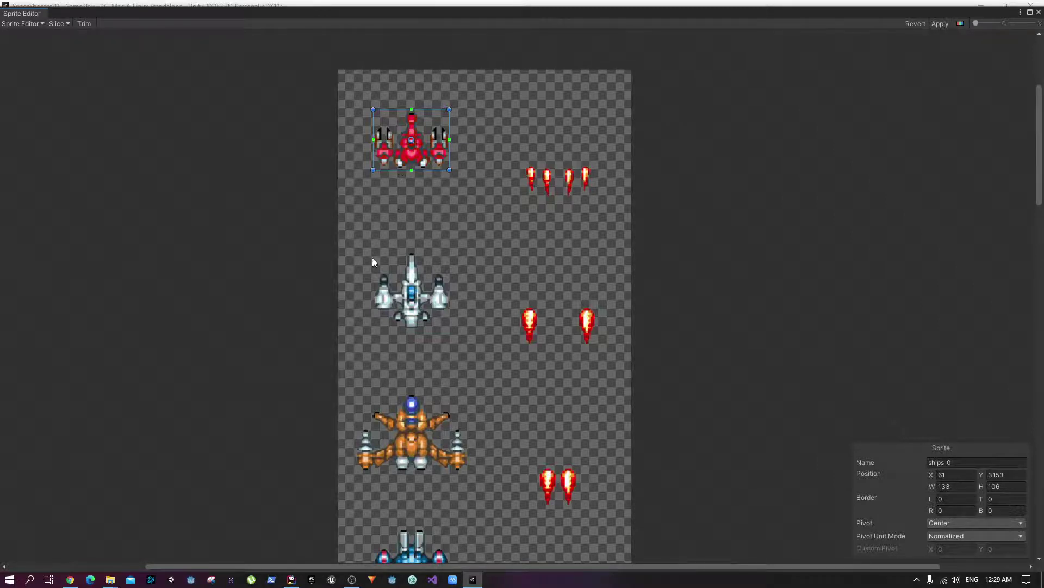
Draw sprite rectangles around the white ship and the orange ship below it, trimming each to its artwork
drag(369, 232, 456, 342)
click(85, 24)
drag(351, 371, 491, 489)
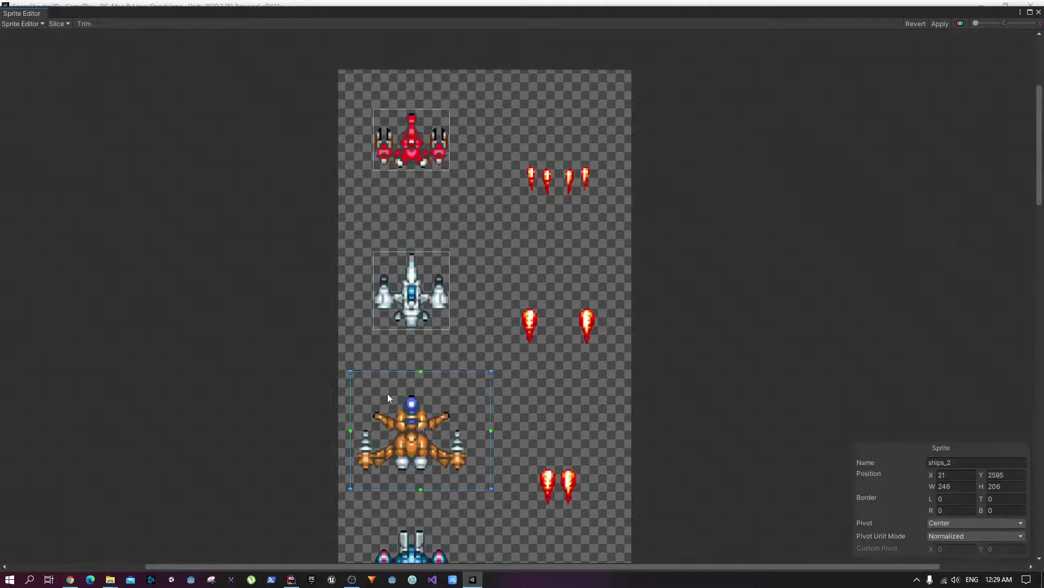
click(84, 24)
Slice the ships sheet with the Automatic type, Center pivot and the Delete Existing method
scroll(609, 367, down, 2)
middle_drag(609, 367, 499, 227)
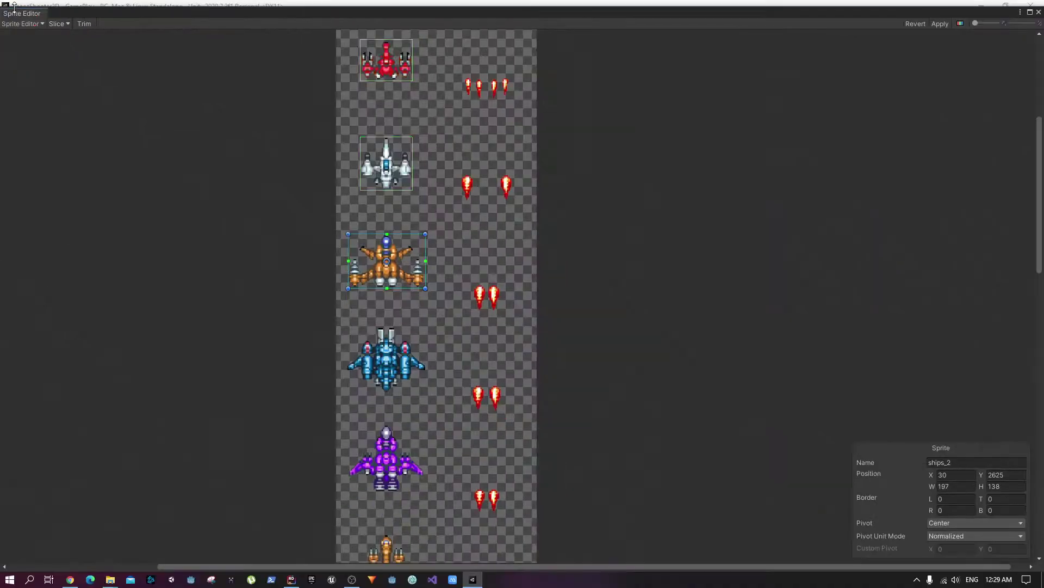
click(142, 78)
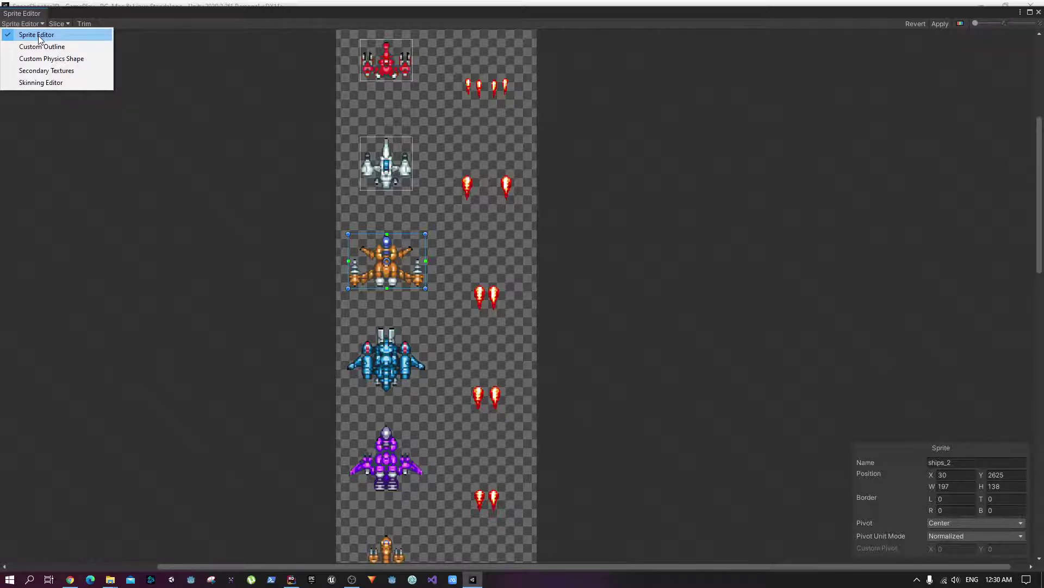
click(38, 35)
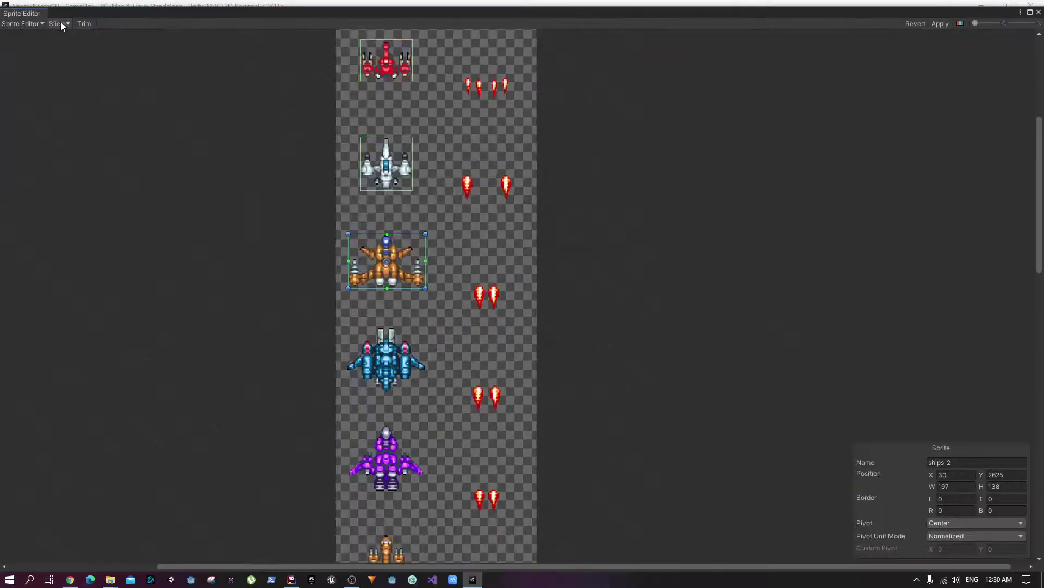
click(119, 48)
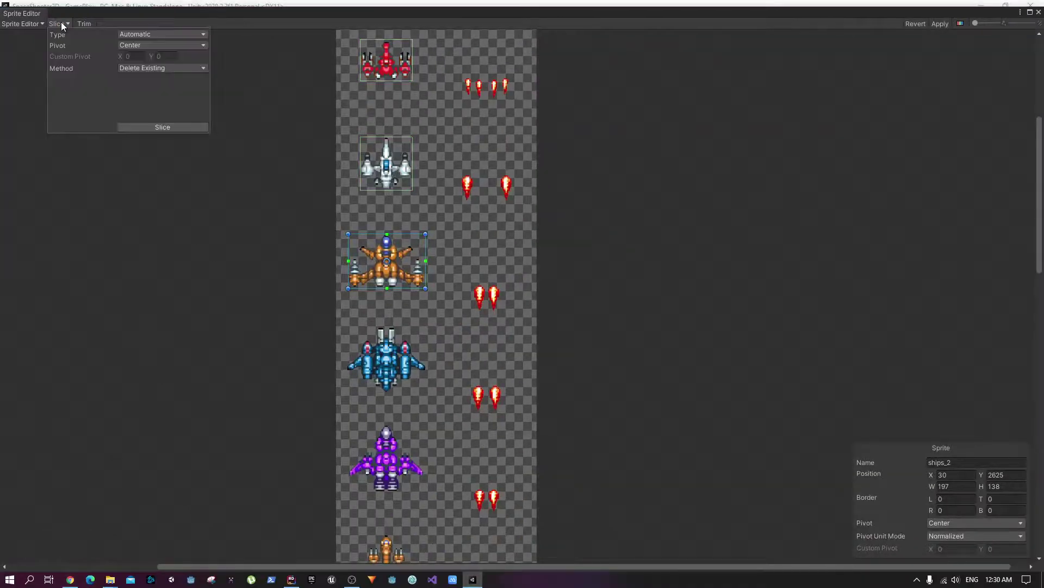
click(141, 34)
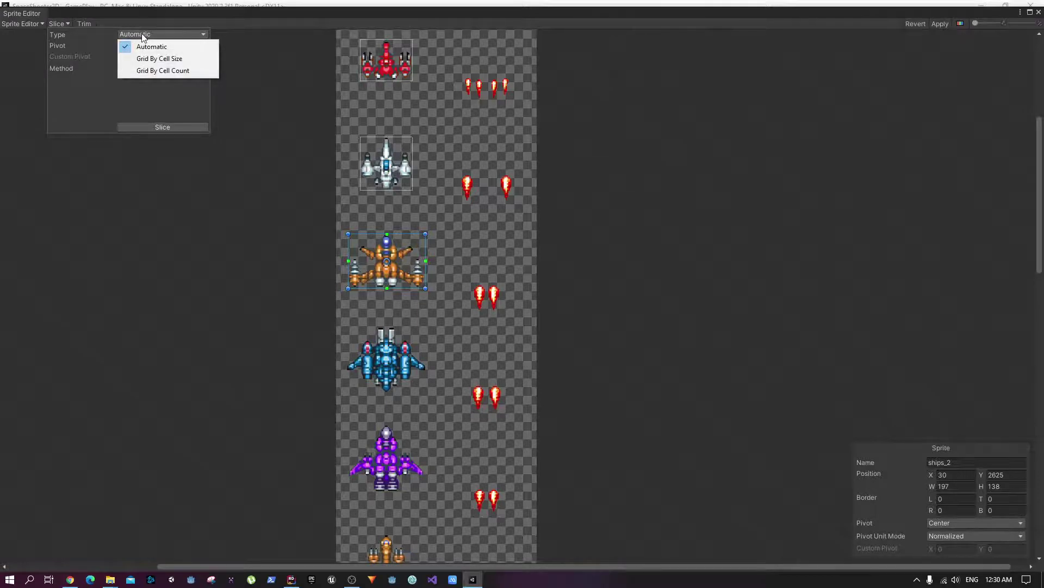
click(142, 46)
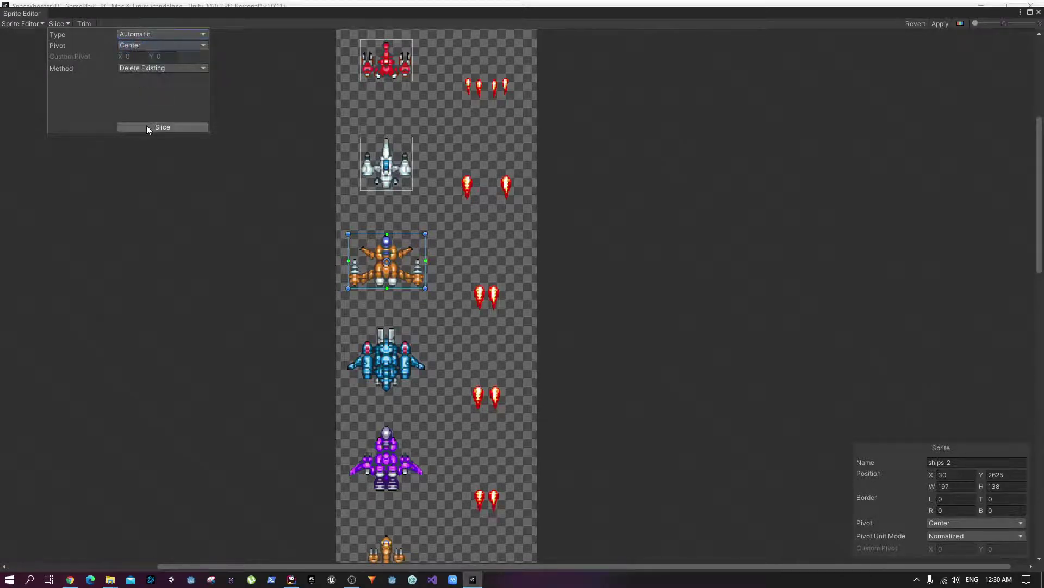
click(147, 128)
Examine the sliced sprites along the whole sheet and check the separate rectangles around the exhaust flames beside the red and white ships
scroll(396, 398, down, 10)
scroll(454, 438, down, 9)
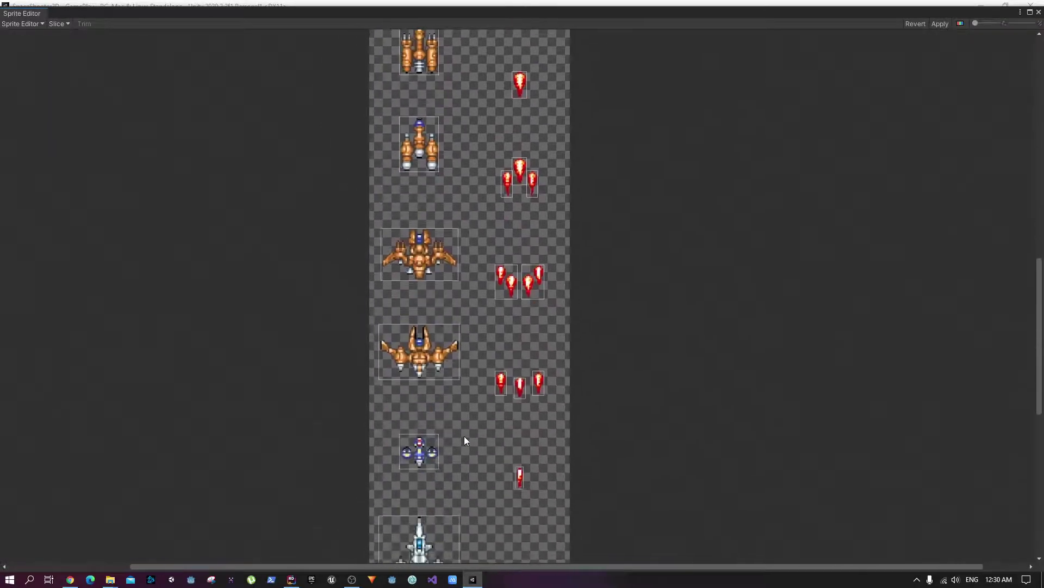
scroll(458, 530, down, 5)
scroll(466, 332, up, 14)
scroll(448, 353, up, 12)
click(435, 225)
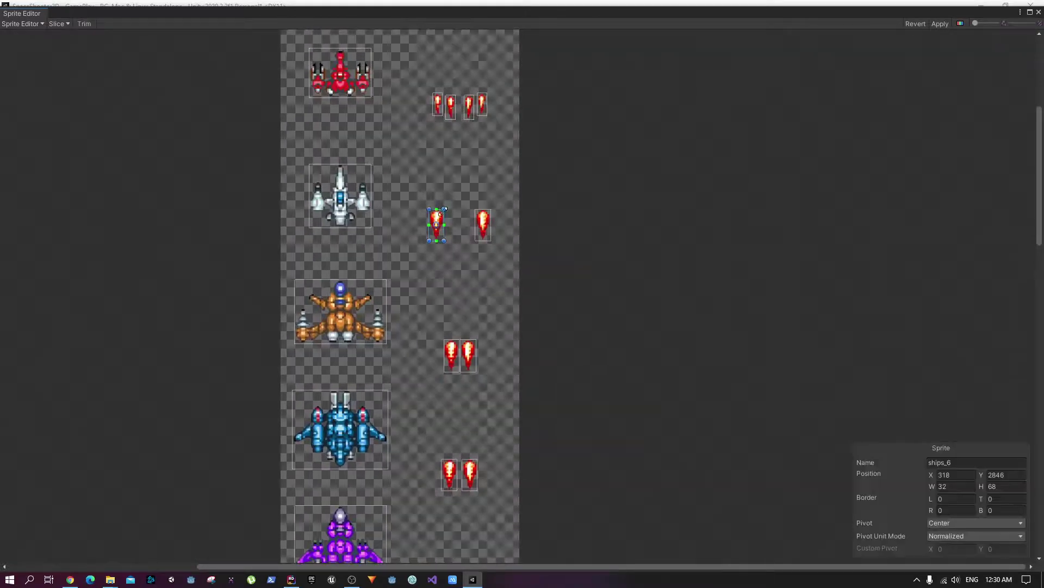
scroll(452, 245, up, 4)
click(440, 257)
click(453, 258)
click(484, 260)
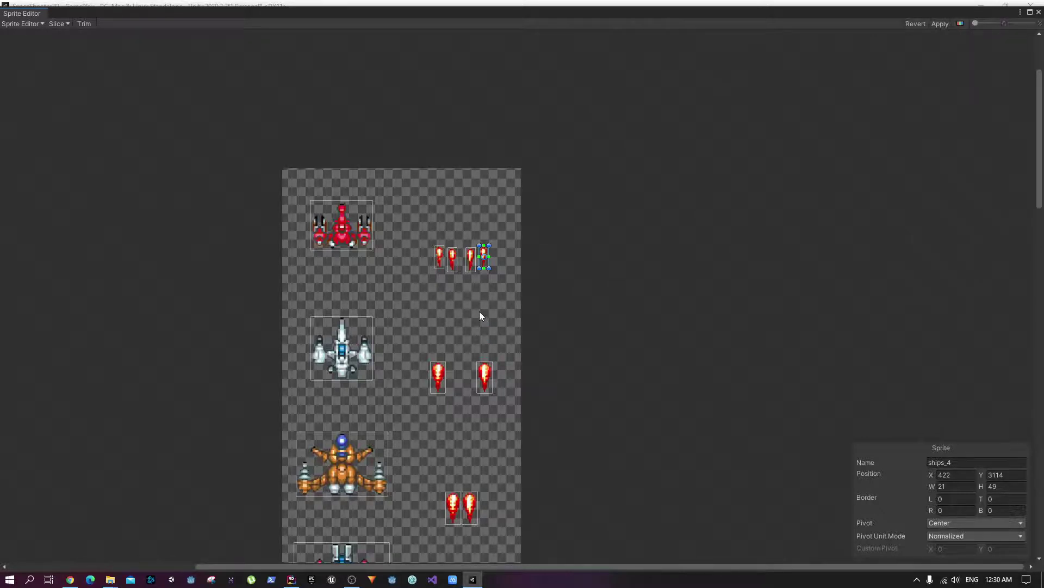
click(477, 287)
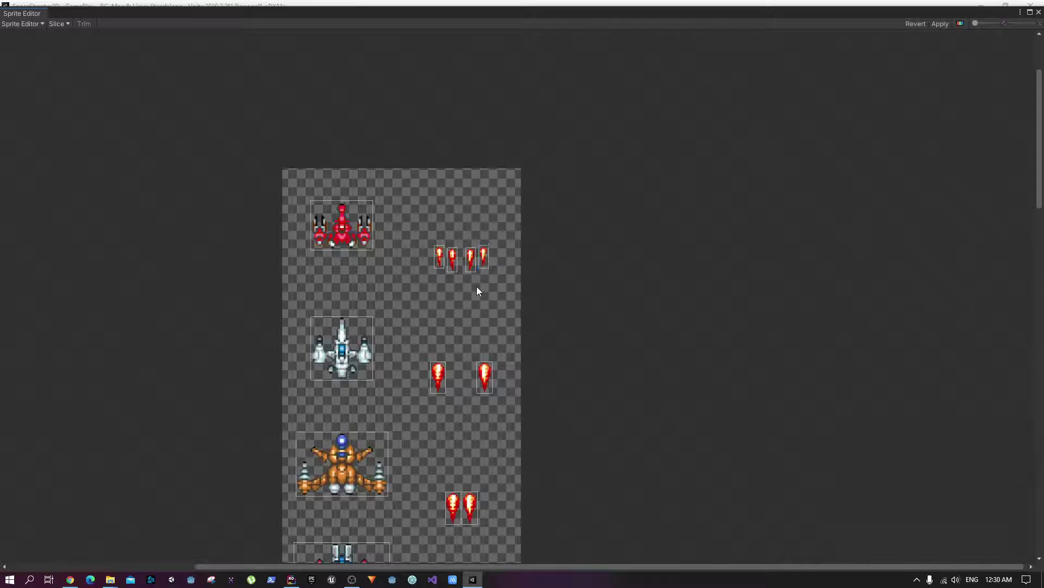
click(439, 257)
click(453, 256)
click(468, 255)
Delete the four separate sprite rectangles around the exhaust flames beside the red ship
click(439, 253)
key(Delete)
click(453, 258)
key(Delete)
click(468, 259)
key(Delete)
click(481, 257)
key(Delete)
Draw one sprite rectangle of about 139 by 88 pixels around the red ship's four flames and trim it to the artwork
drag(489, 266, 495, 275)
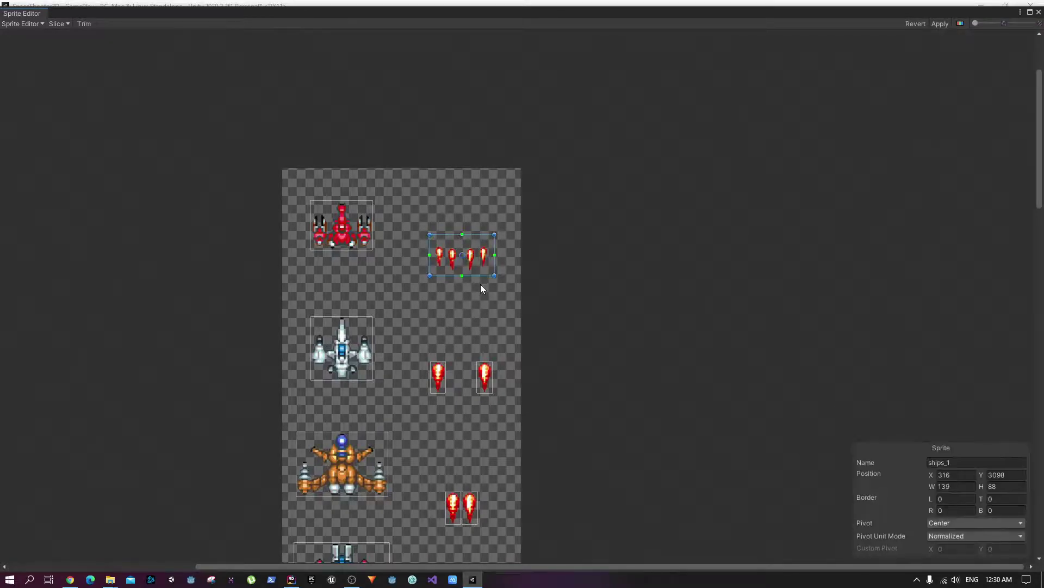
click(85, 24)
drag(442, 253, 439, 256)
drag(442, 257, 445, 255)
drag(446, 260, 447, 261)
Replace the two flame rectangles beside the white ship with a single sprite rectangle around both flames, trimmed to the artwork
click(440, 379)
key(Delete)
click(482, 381)
key(Delete)
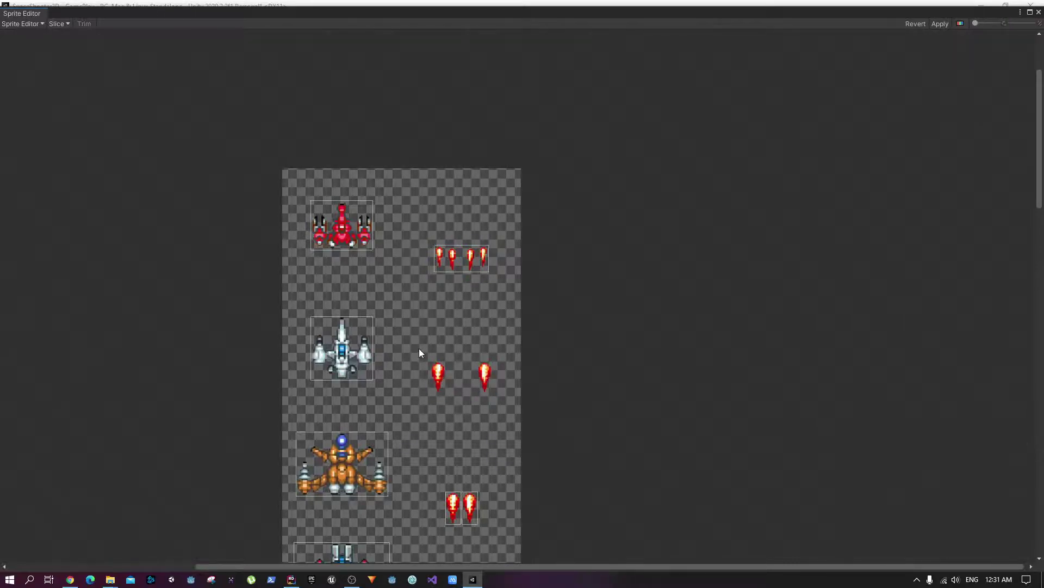
drag(422, 350, 505, 401)
click(84, 23)
Replace the two flame rectangles beside the orange ship below the white one with a single rectangle of about 82 by 91 pixels
scroll(491, 476, down, 2)
middle_drag(491, 476, 468, 298)
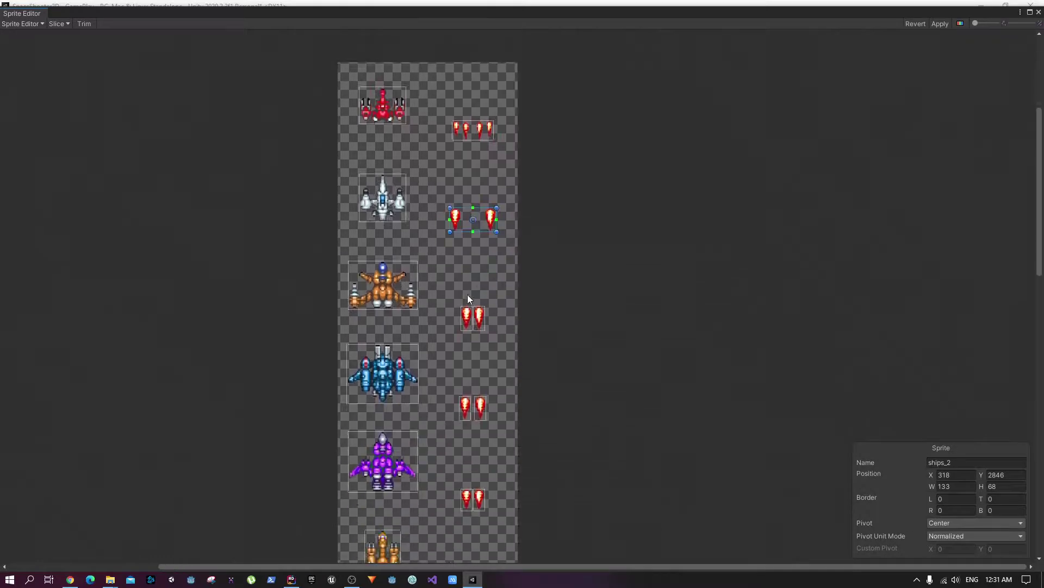
click(471, 324)
key(Delete)
click(487, 330)
scroll(491, 373, down, 5)
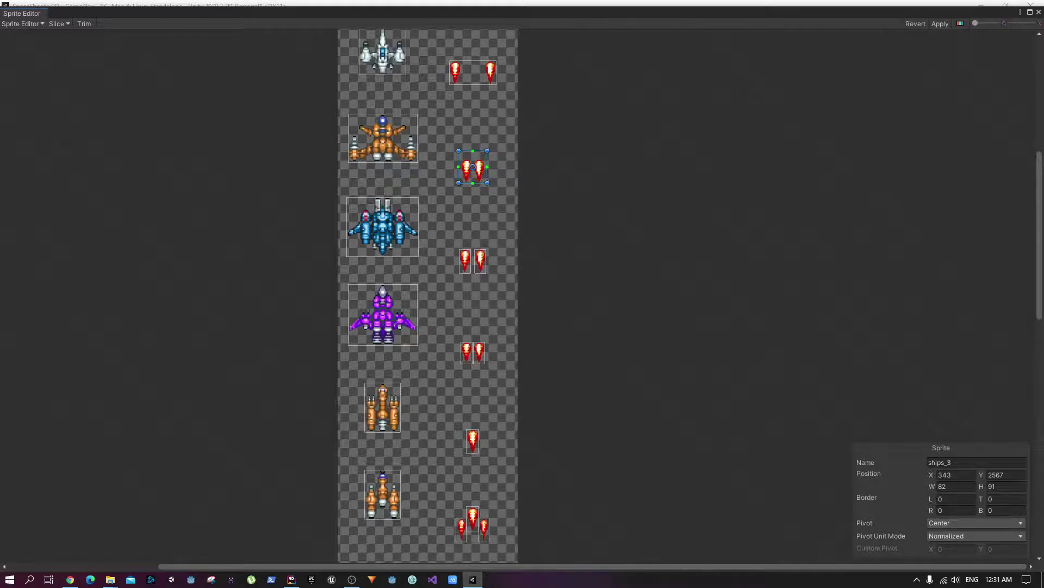
Examine the combined flame rectangles along the sheet and the sprite properties of the red ship and its flames
scroll(473, 324, down, 3)
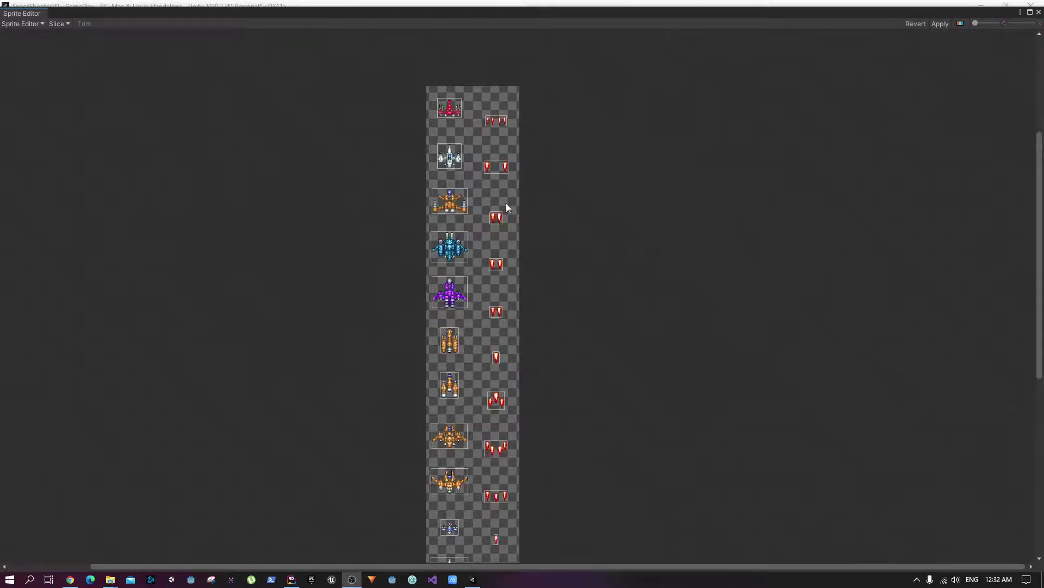
scroll(506, 114, up, 5)
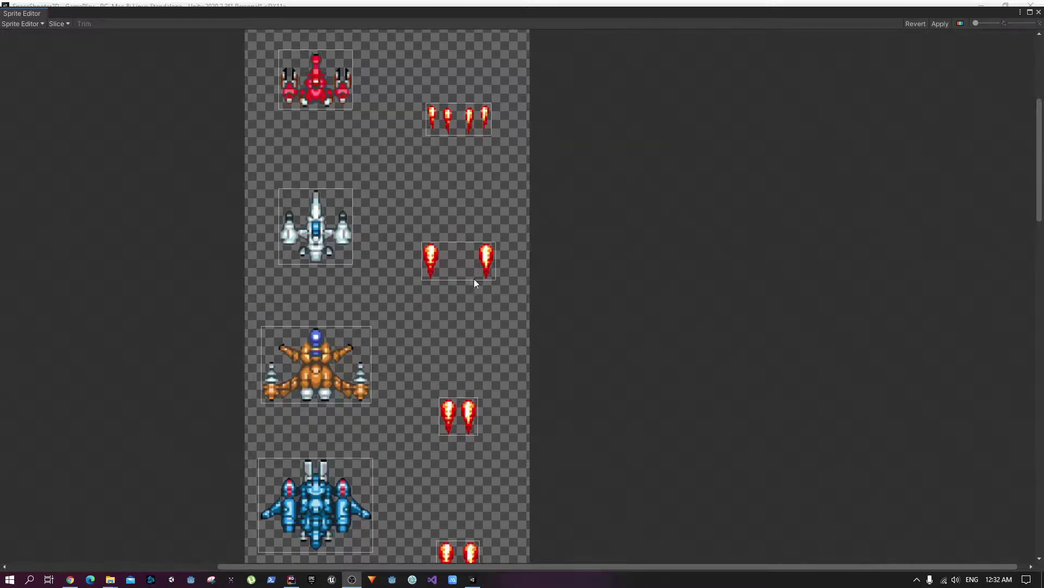
click(303, 89)
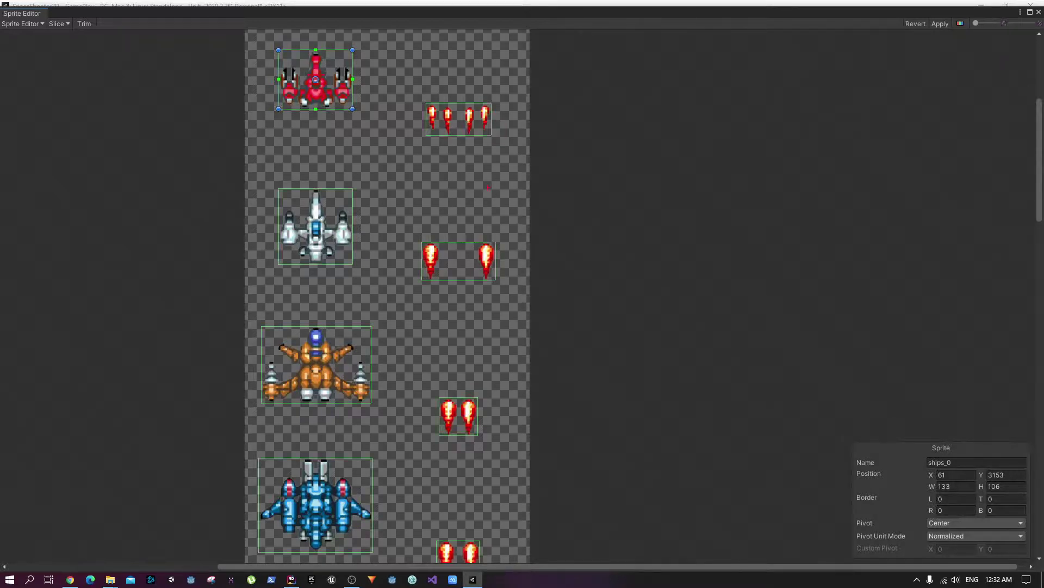
mouse_move(896, 382)
mouse_down()
mouse_move(818, 417)
mouse_move(785, 496)
mouse_move(833, 551)
mouse_move(913, 568)
mouse_move(1000, 544)
mouse_move(1028, 479)
mouse_move(974, 406)
mouse_move(894, 399)
mouse_up()
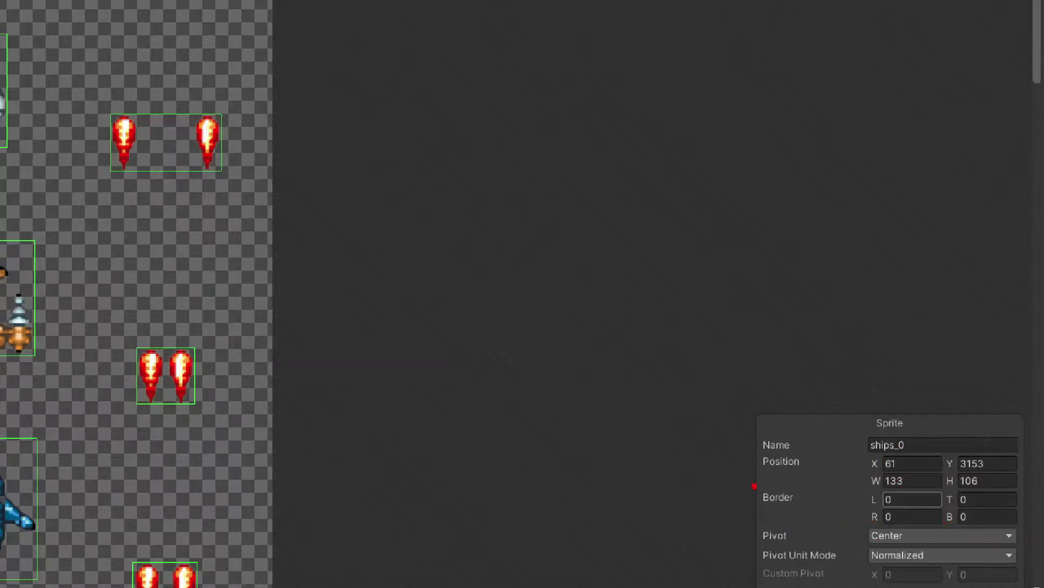
mouse_move(759, 457)
mouse_down()
mouse_move(976, 469)
mouse_move(1013, 513)
mouse_move(989, 578)
mouse_move(837, 579)
mouse_move(758, 536)
mouse_move(771, 476)
mouse_move(934, 568)
mouse_up()
drag(934, 460, 813, 565)
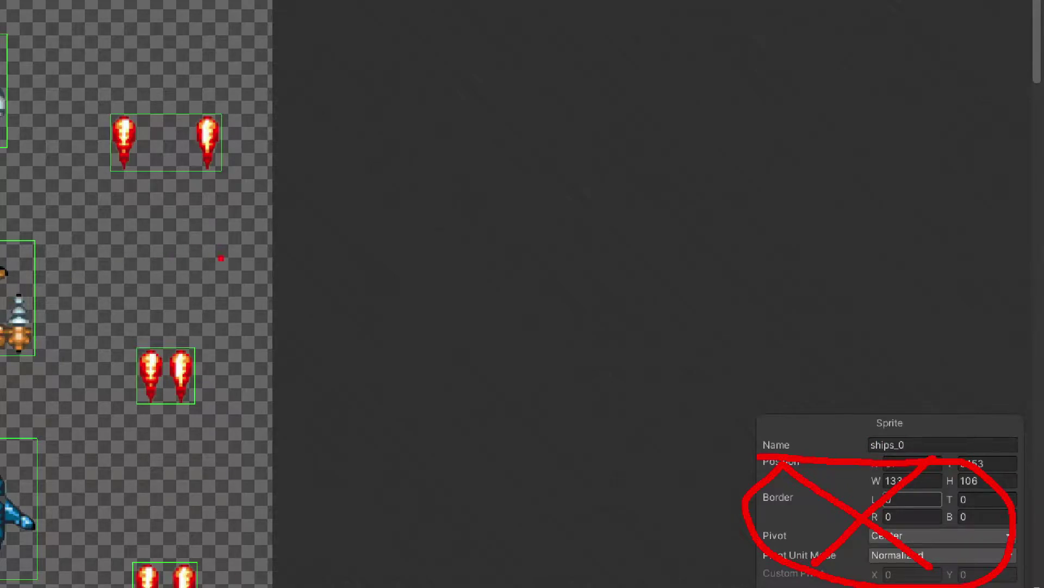
key(Escape)
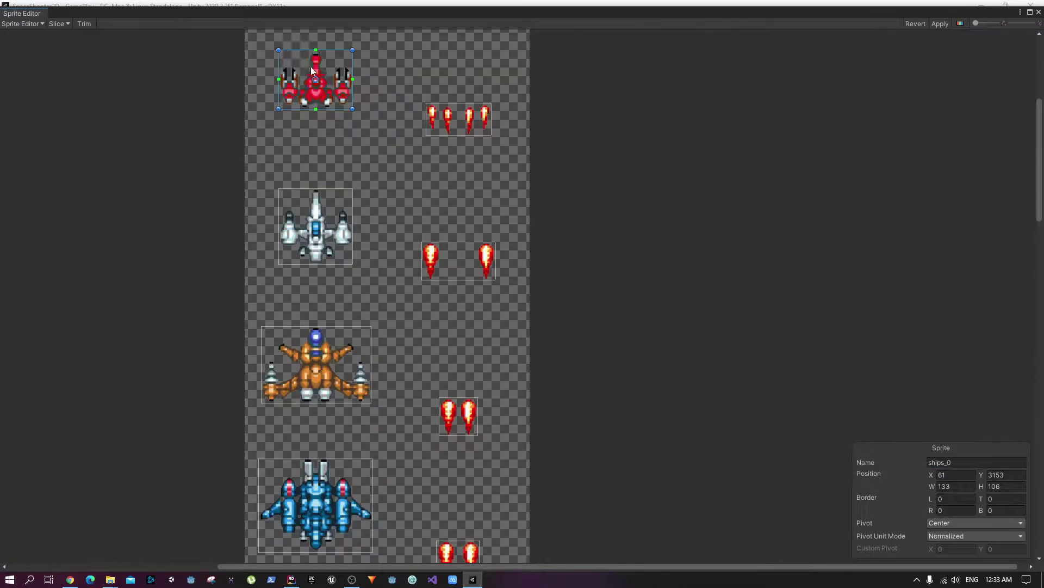
click(438, 123)
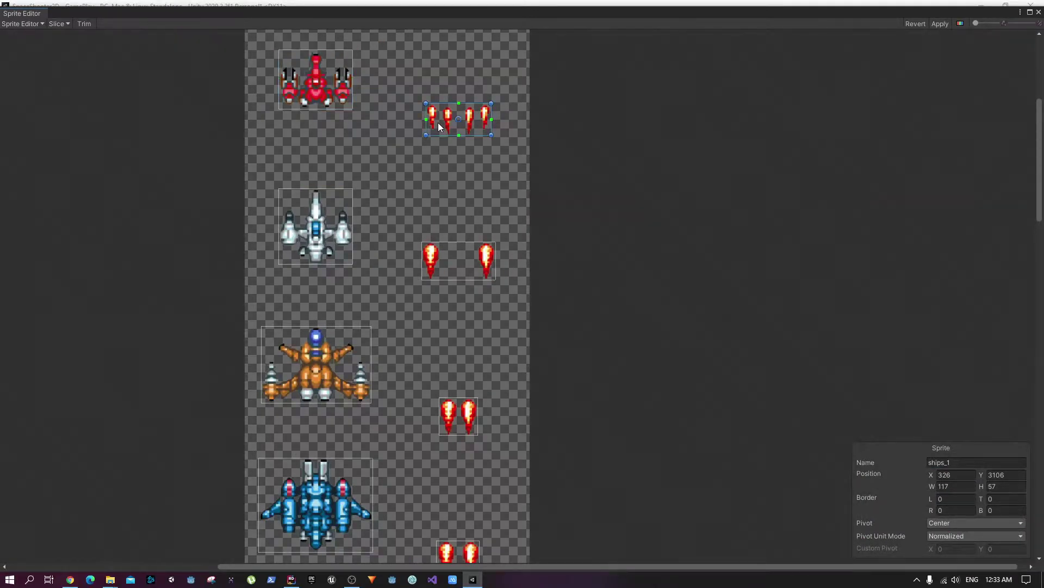
Rename the red ship's sprite to ships_red
click(328, 94)
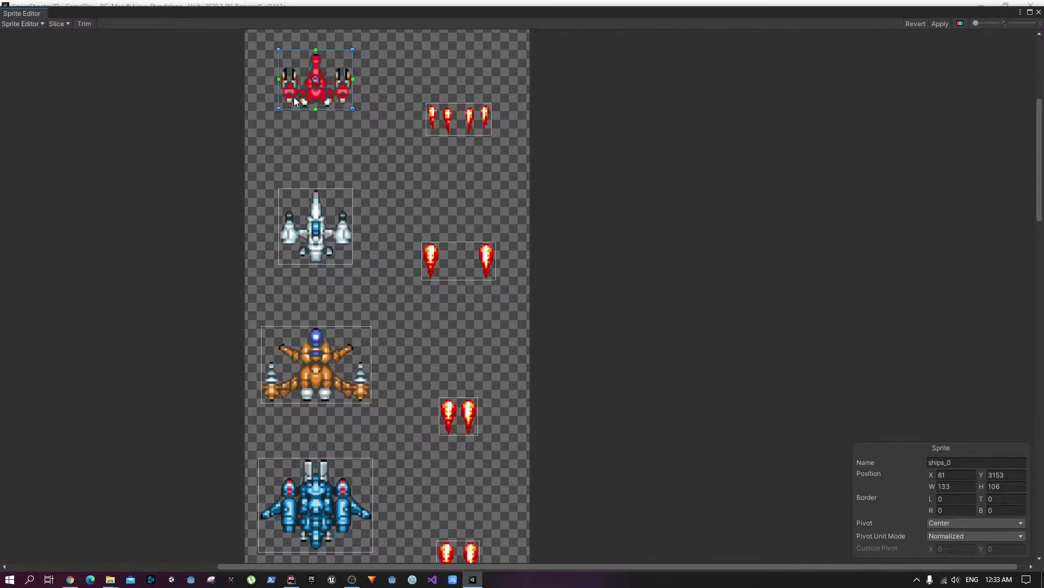
click(949, 463)
key(BackSpace)
text(red)
Rename the sprite of the four flames beside the red ship to ships_red_b
click(459, 134)
click(955, 463)
key(BackSpace)
key(BackSpace)
text(_)
text(red)
text(_b)
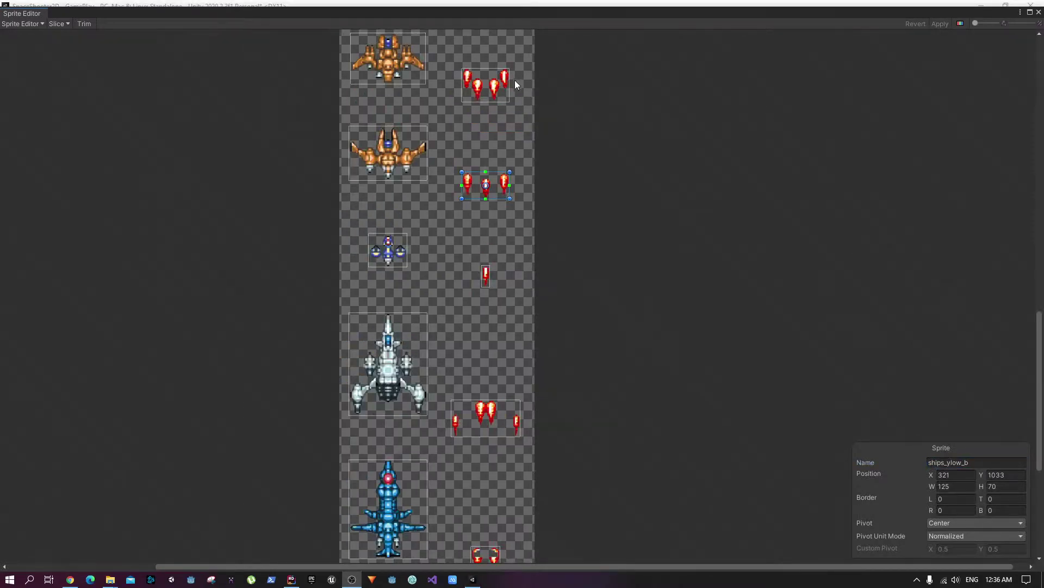
Rename the three-flame sprite ships_ylow_b to ships_ylow_bu, and apply the sprite changes before closing the Sprite Editor
click(1001, 464)
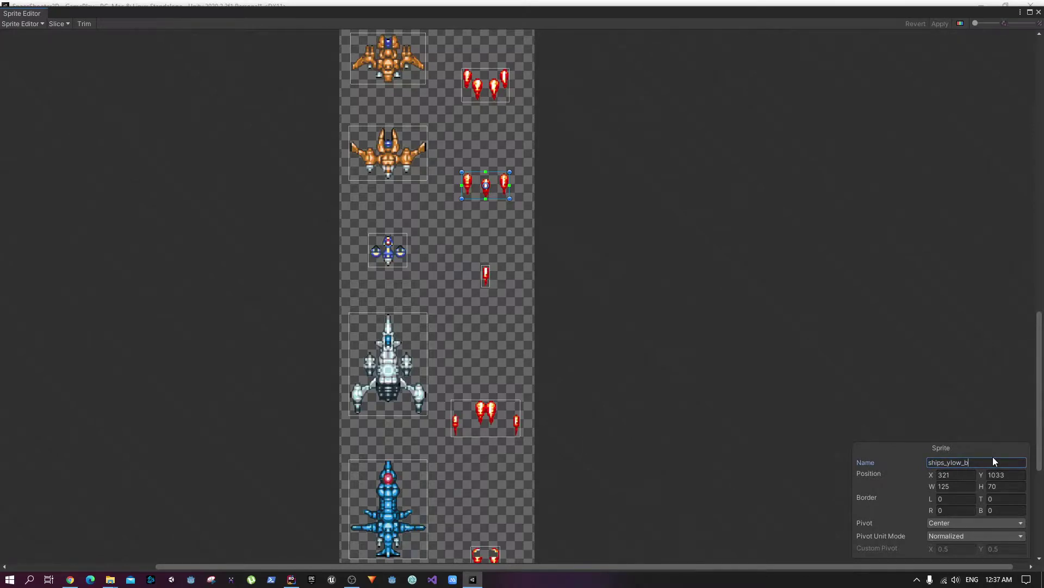
text(u)
scroll(508, 136, up, 10)
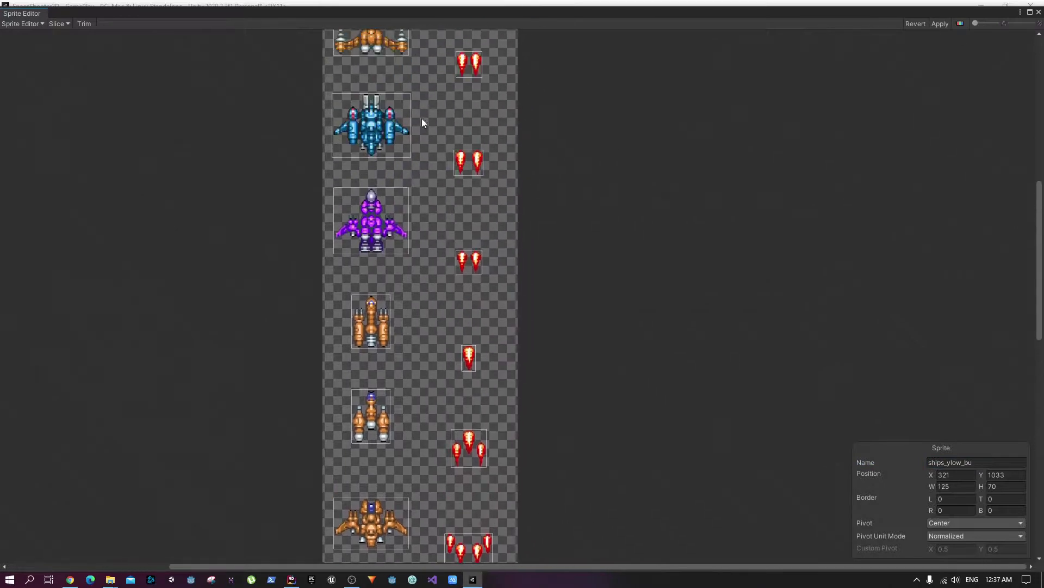
scroll(426, 116, up, 6)
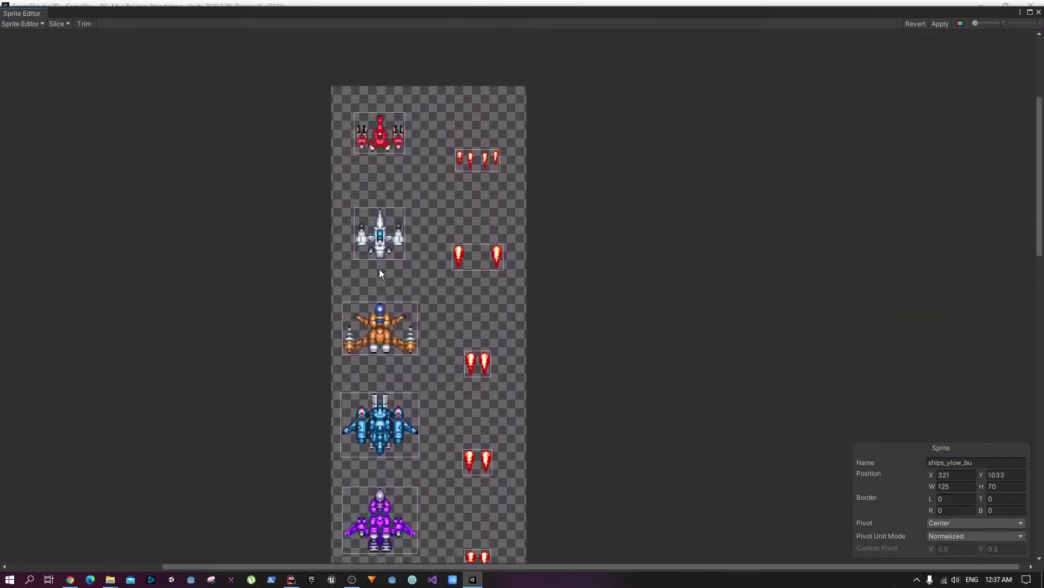
scroll(380, 250, down, 2)
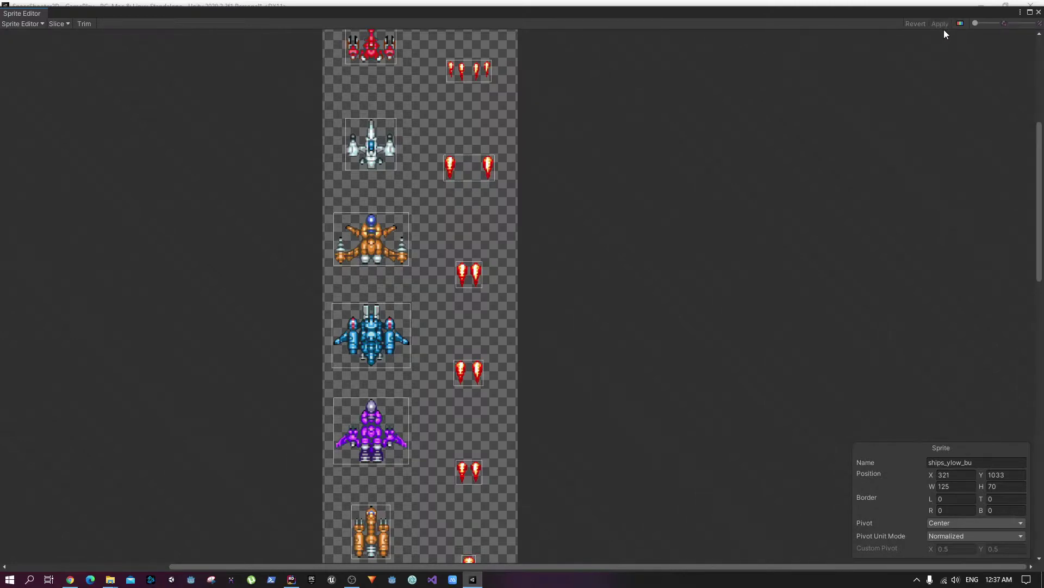
click(1038, 12)
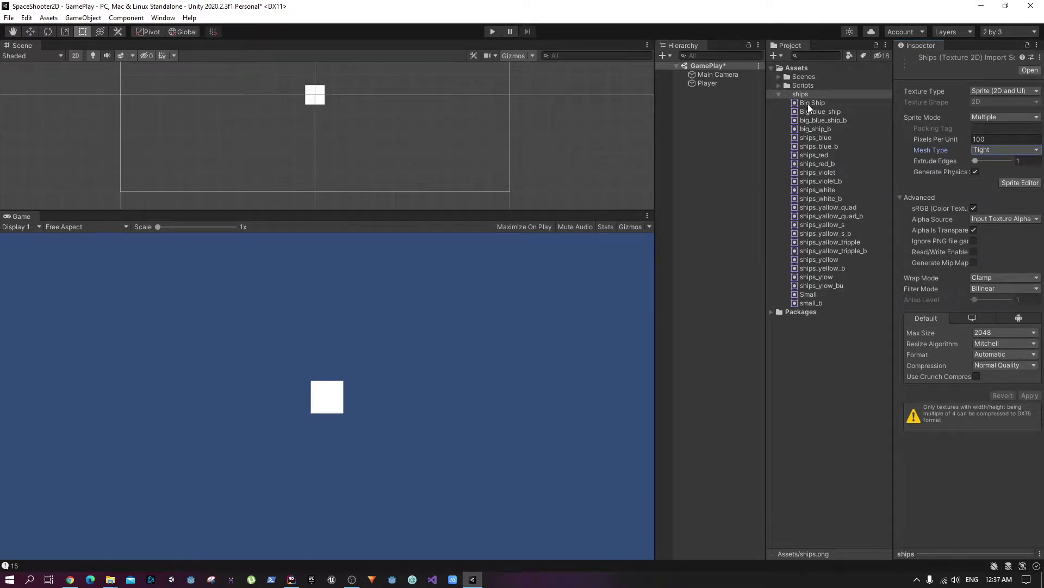
Expand the preview for the Big Ship sprite and examine the previews of the other sliced sprites in the ships asset
click(831, 104)
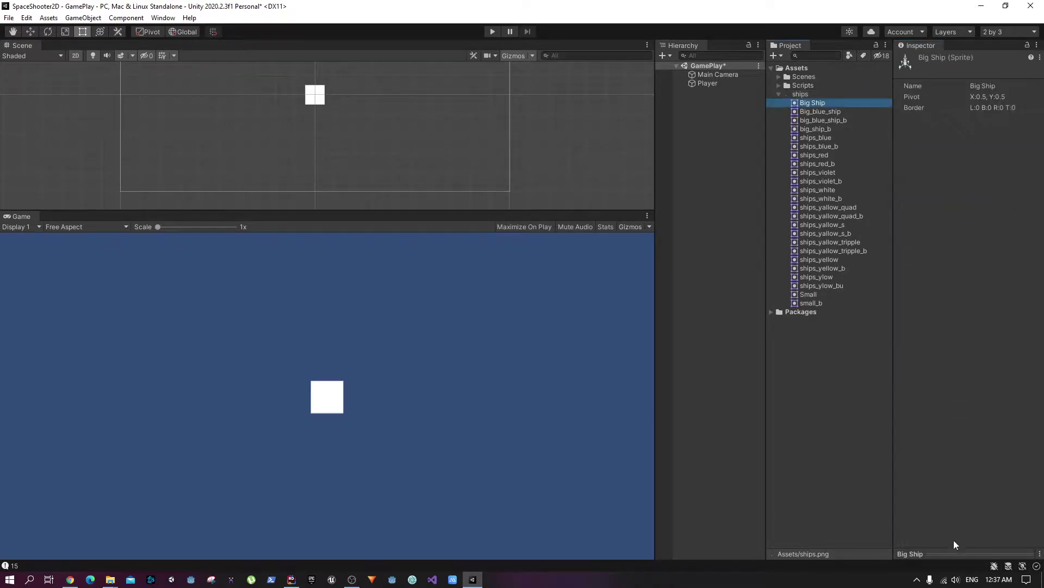
click(944, 431)
click(978, 553)
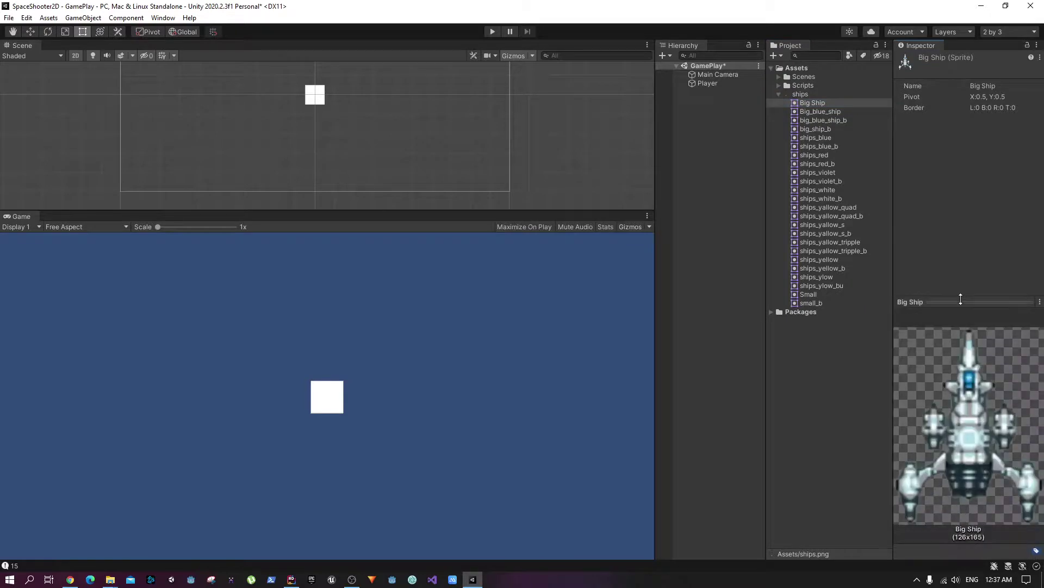
click(824, 112)
key(Down)
key(Down)
key(Down)
key(Down)
key(Down)
key(Down)
key(Down)
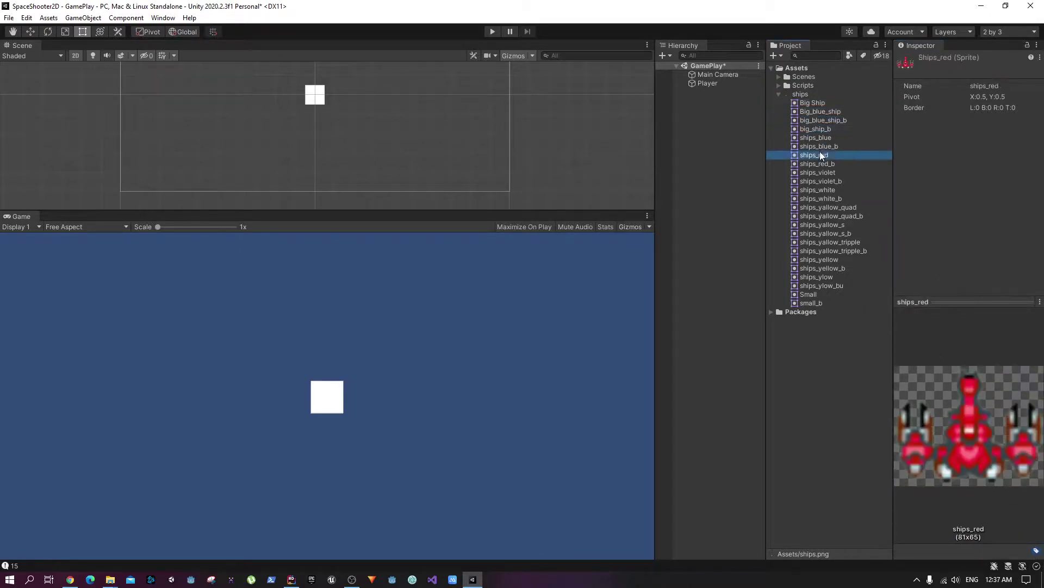
Collapse the sprite preview and look through the ship entries of the ships asset again, ending on Big Ship
click(819, 94)
click(811, 102)
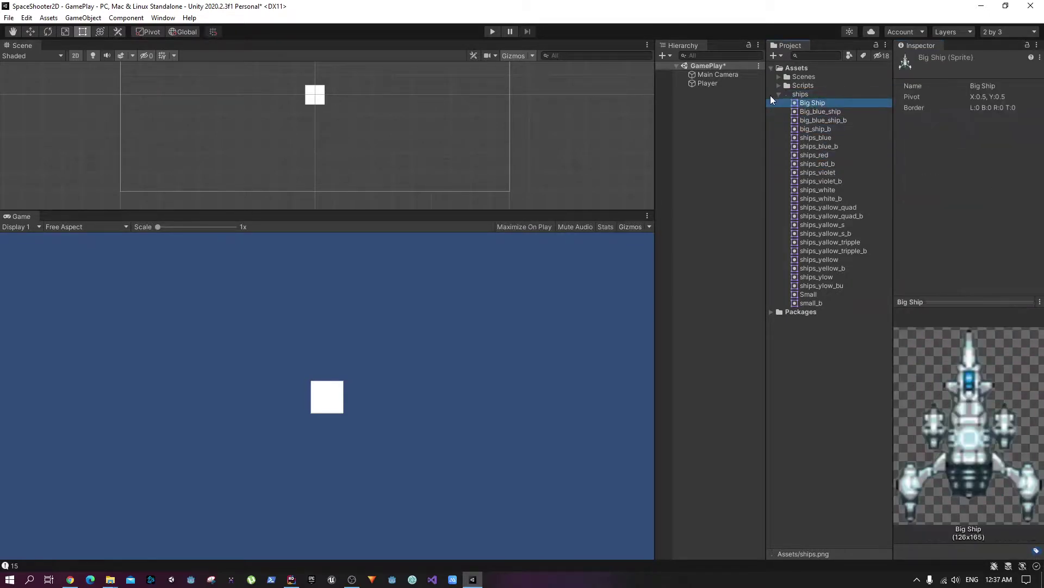
click(778, 94)
click(778, 94)
click(821, 111)
click(936, 300)
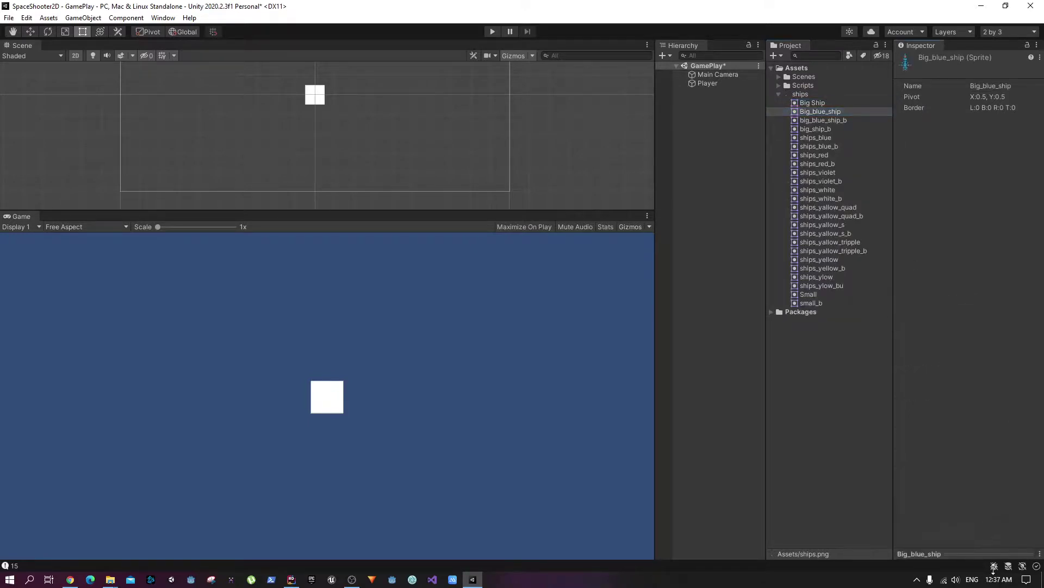
click(821, 103)
click(820, 111)
click(820, 129)
click(820, 146)
click(833, 104)
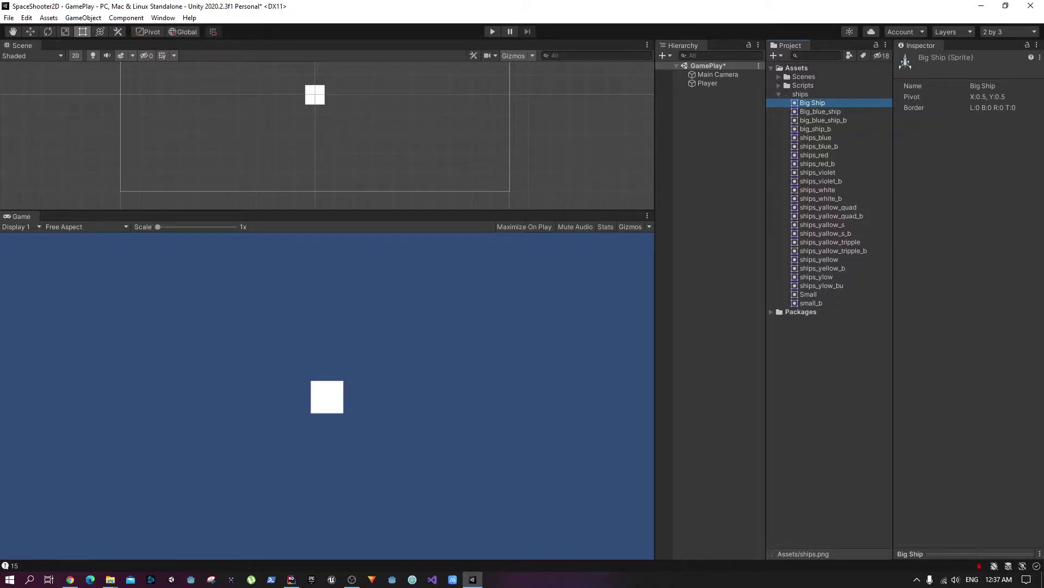
mouse_move(919, 542)
mouse_down()
mouse_move(889, 556)
mouse_move(967, 570)
mouse_move(1024, 565)
mouse_move(1043, 547)
mouse_move(906, 538)
mouse_up()
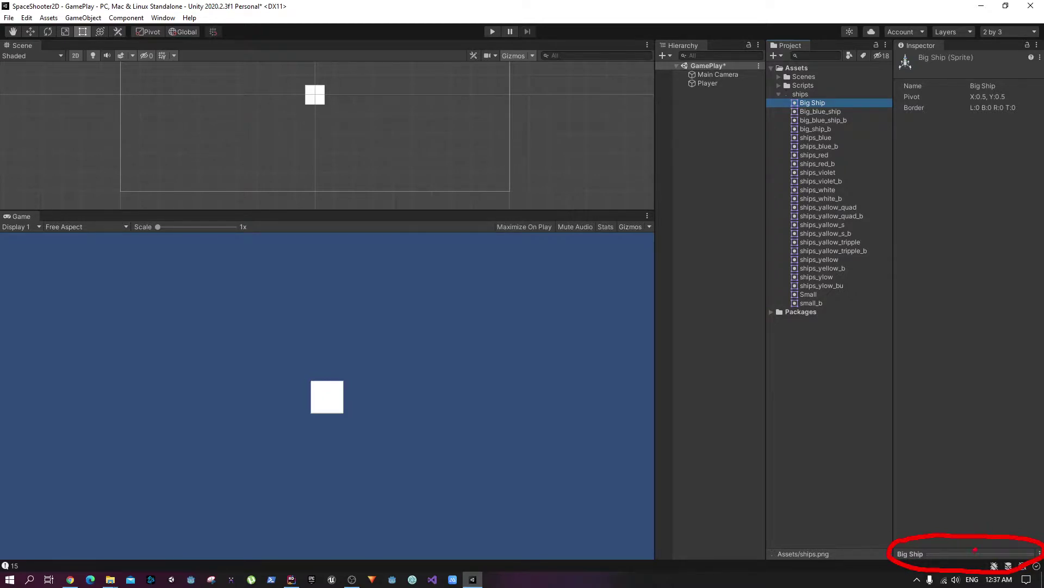
Expand the sprite preview and inspect several sliced sprites of the ships asset, from Big_blue_ship down to ships_yallow_quad
drag(979, 553, 974, 248)
click(843, 111)
click(841, 120)
click(835, 137)
click(832, 146)
click(834, 207)
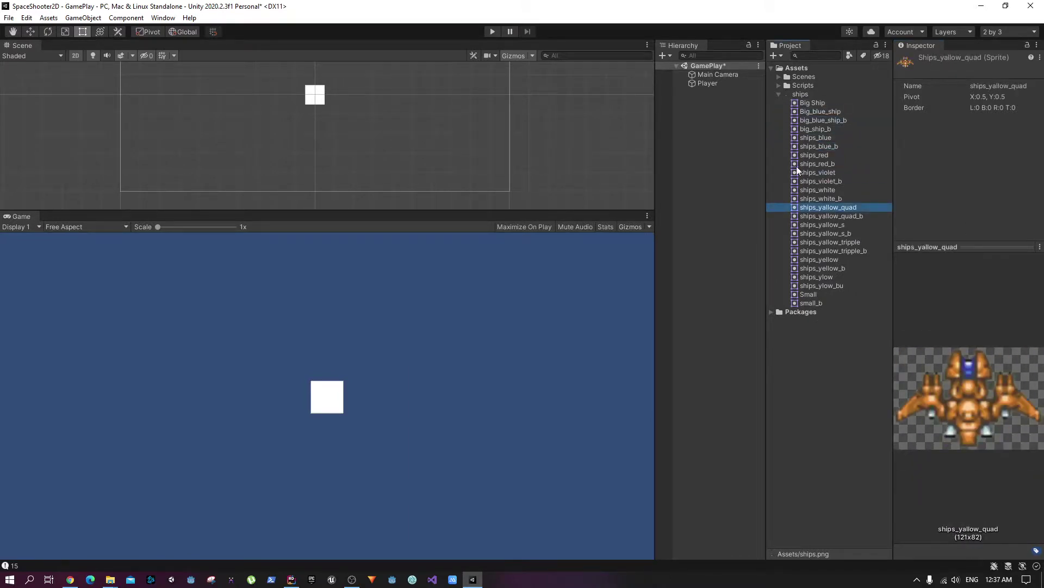
Assign the Small ship sprite to the Player object's Sprite Renderer in place of the square
click(713, 82)
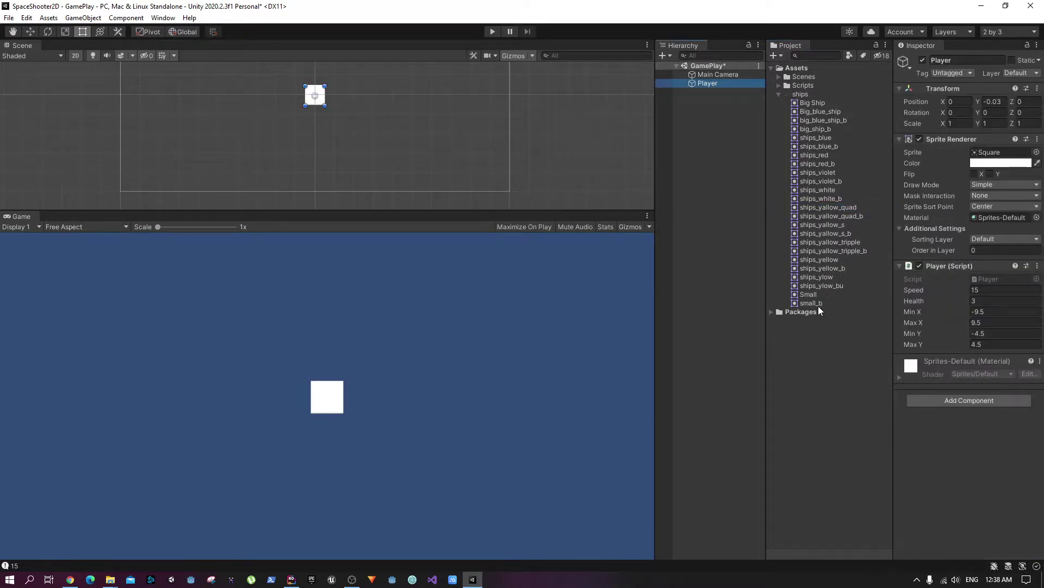
drag(815, 294, 986, 156)
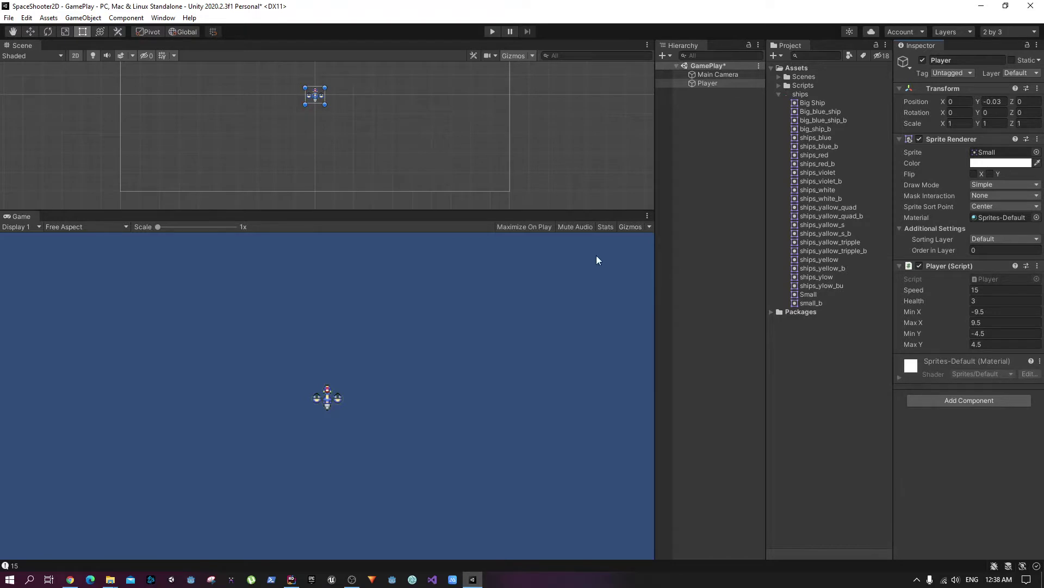
Preview alternative sprites such as Big Ship, ships_yallow_quad_b and ships_ylow_bu, and return to the Player object
click(809, 104)
click(837, 207)
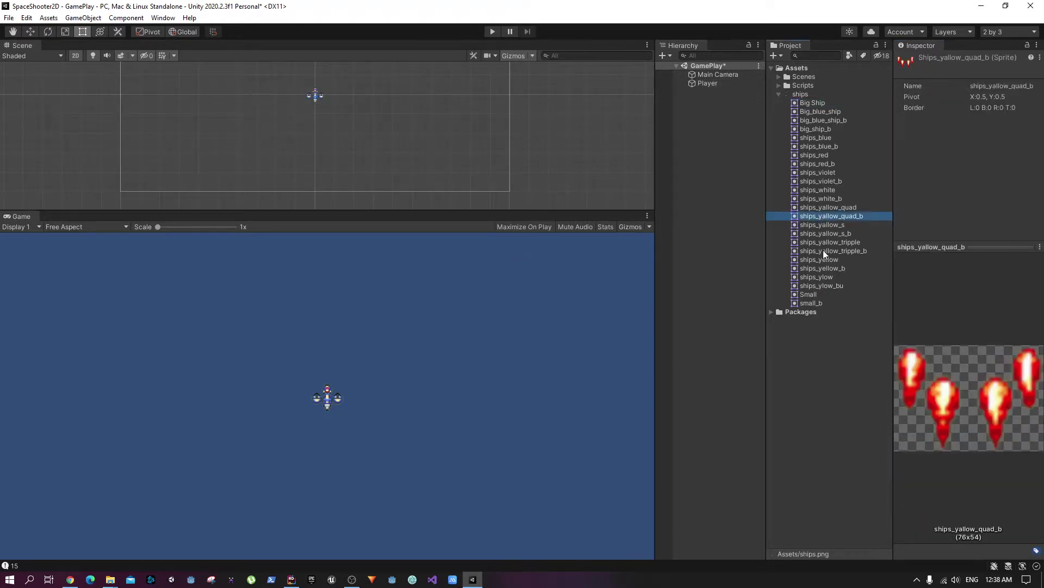
click(818, 285)
click(838, 102)
click(714, 85)
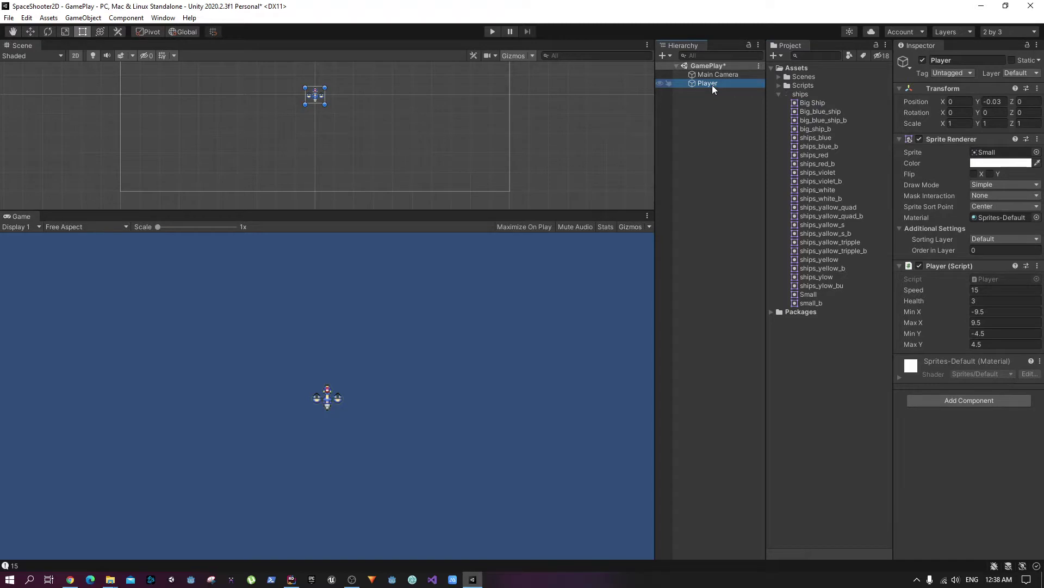
Play-test the scene by flying the player ship right, left, up and down, and stop the game
click(496, 32)
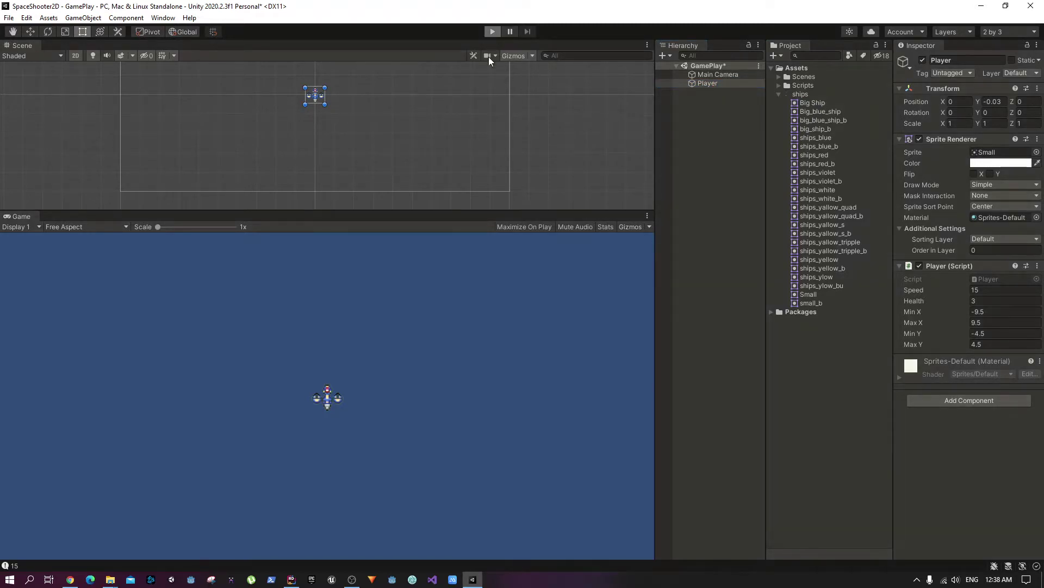
key(Right)
key(Down)
key(Left)
key(Up)
key(Right)
key(Down)
key(Up)
key(Right)
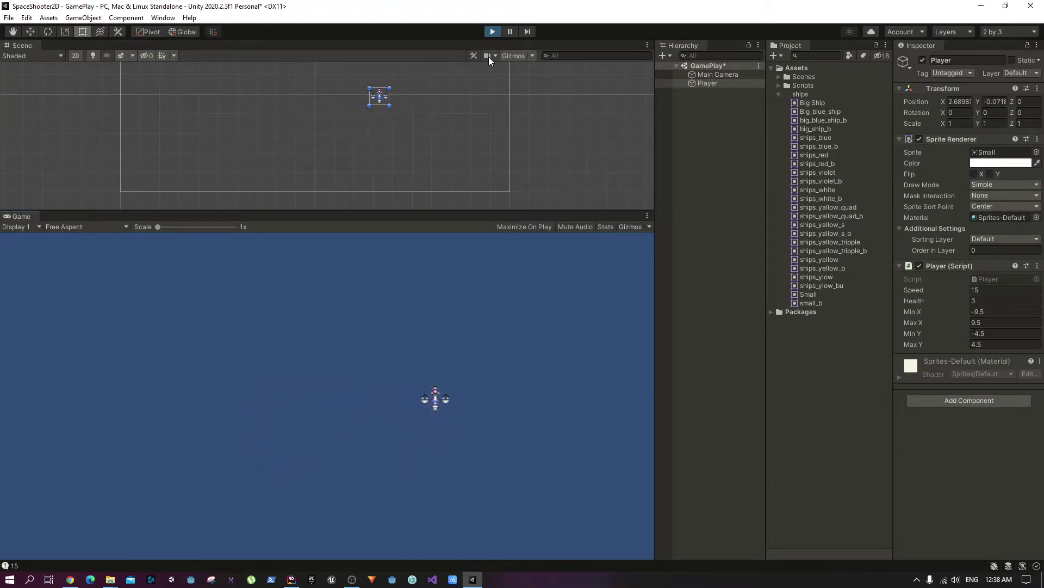
key(Right)
key(Down)
key(Left)
key(Up)
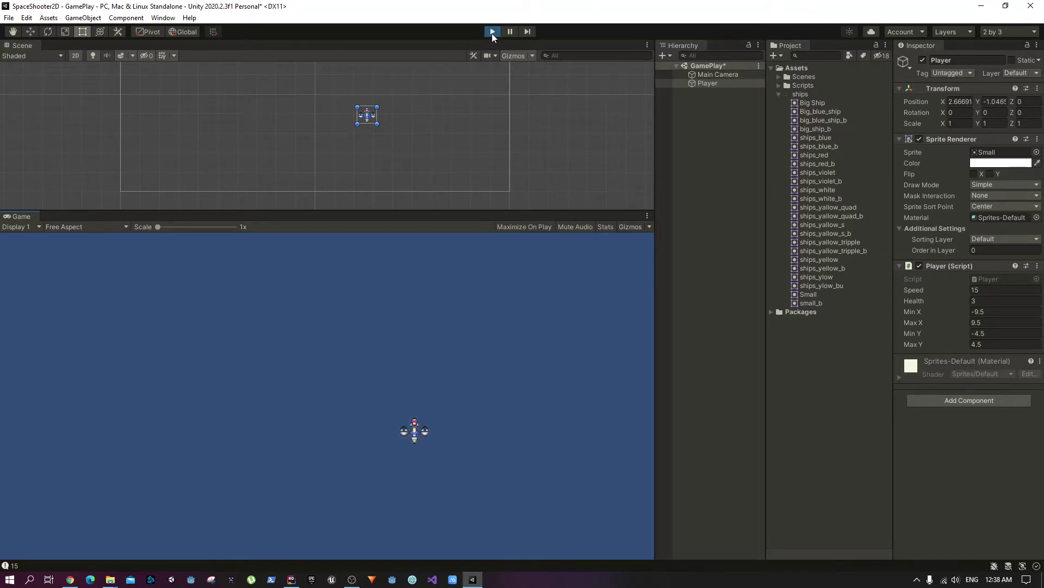
click(492, 32)
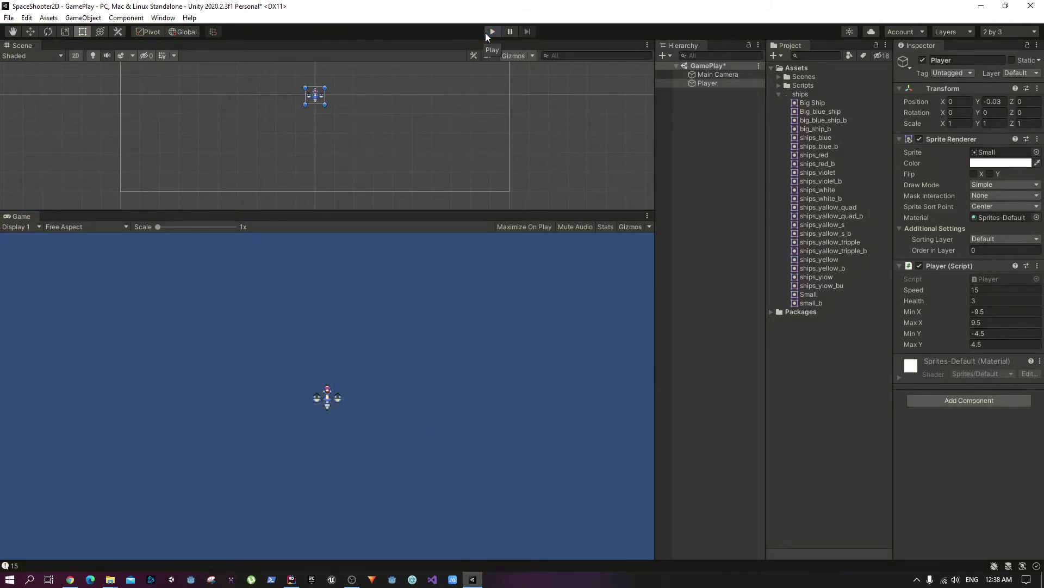